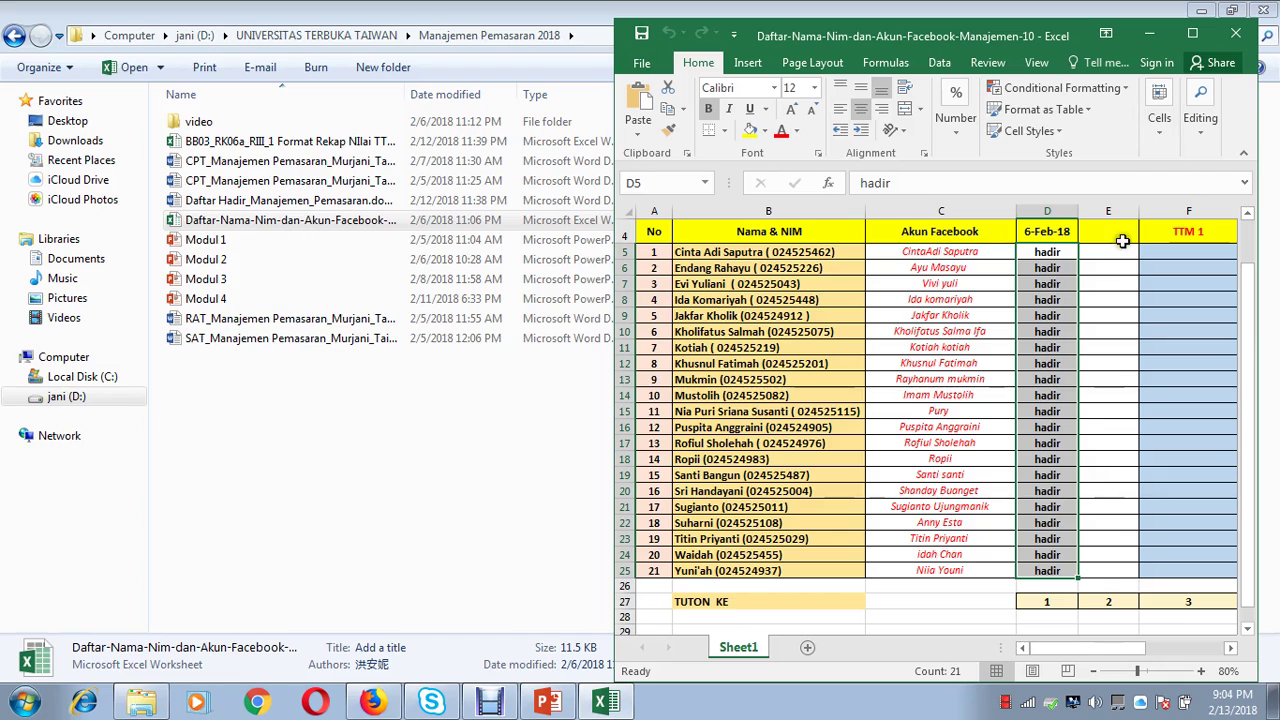
Enter the date 13-feb 2018 in the empty header cell E4 of the attendance table.
click(1116, 238)
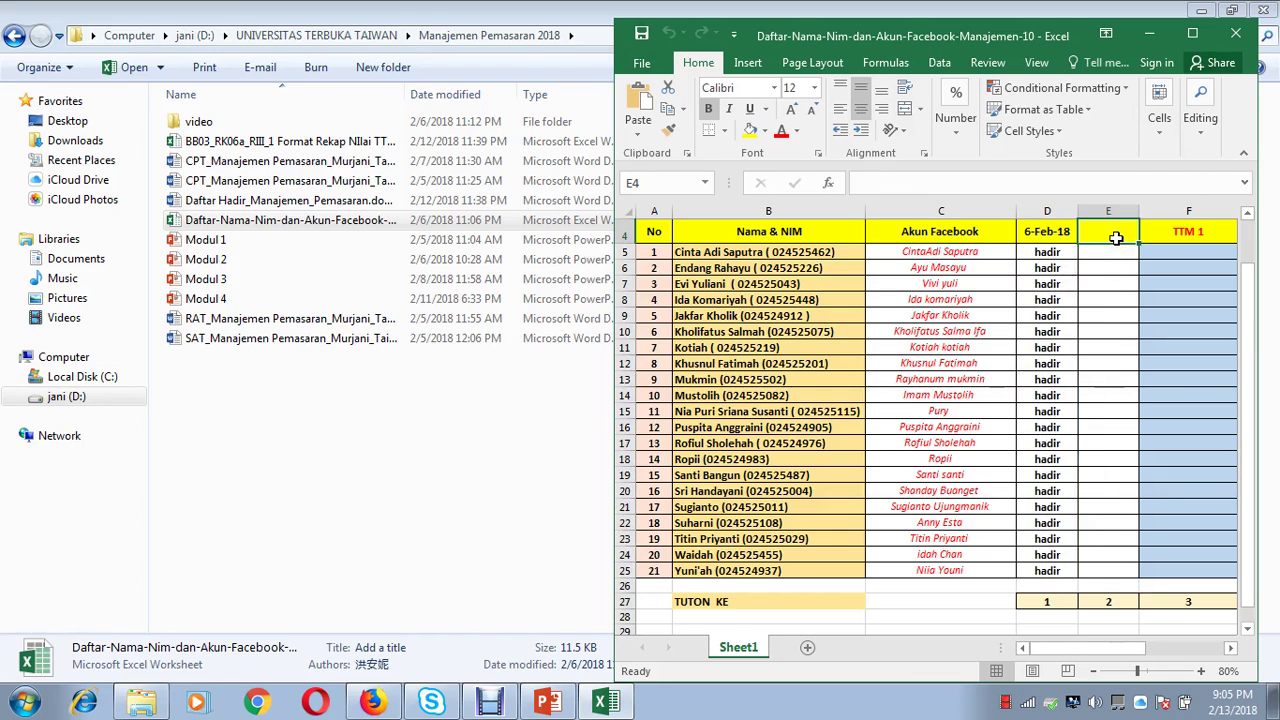
text(13)
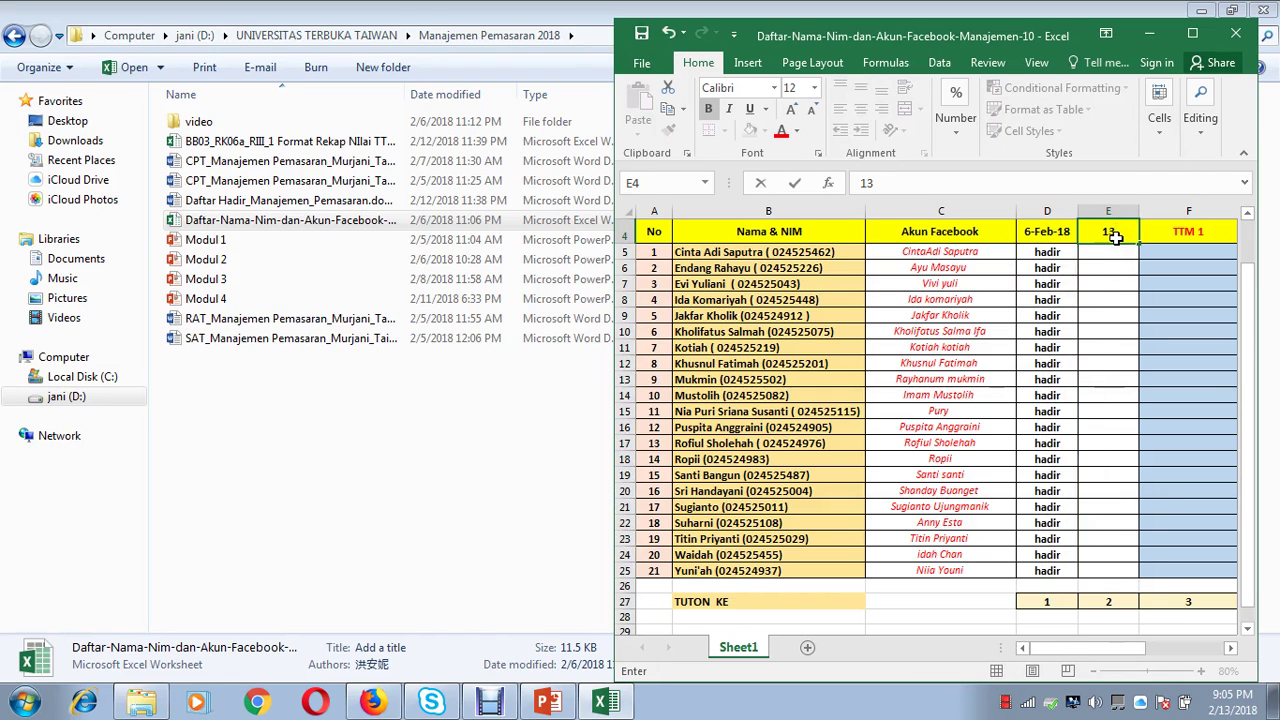
text(-feb 2018)
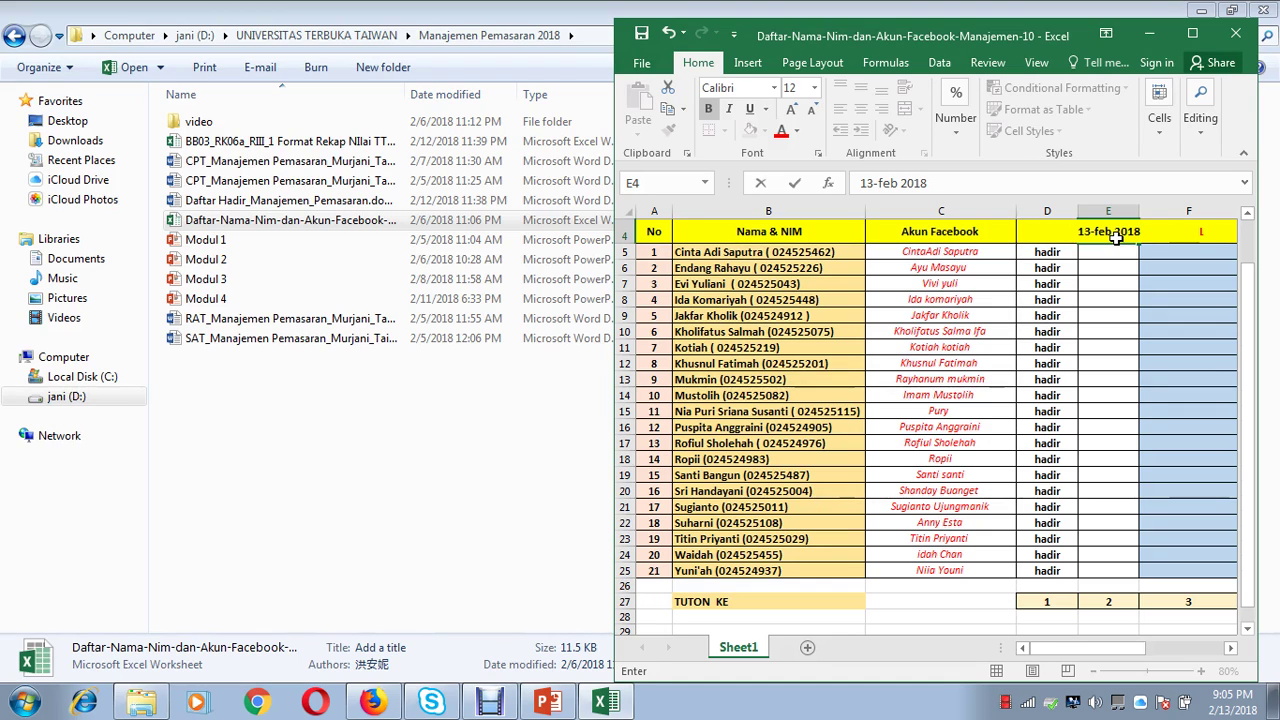
click(1113, 232)
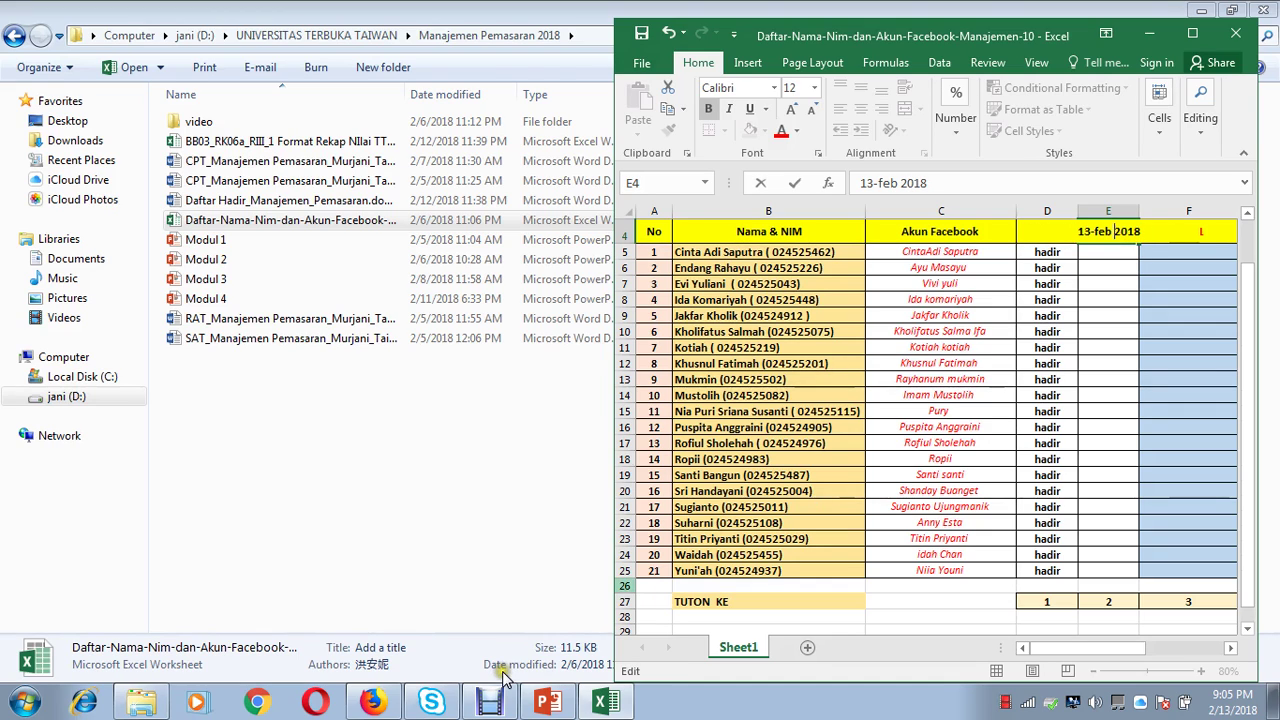
Switch to the Skype meeting to check the conversation messages, and return to the Excel attendance sheet.
click(432, 702)
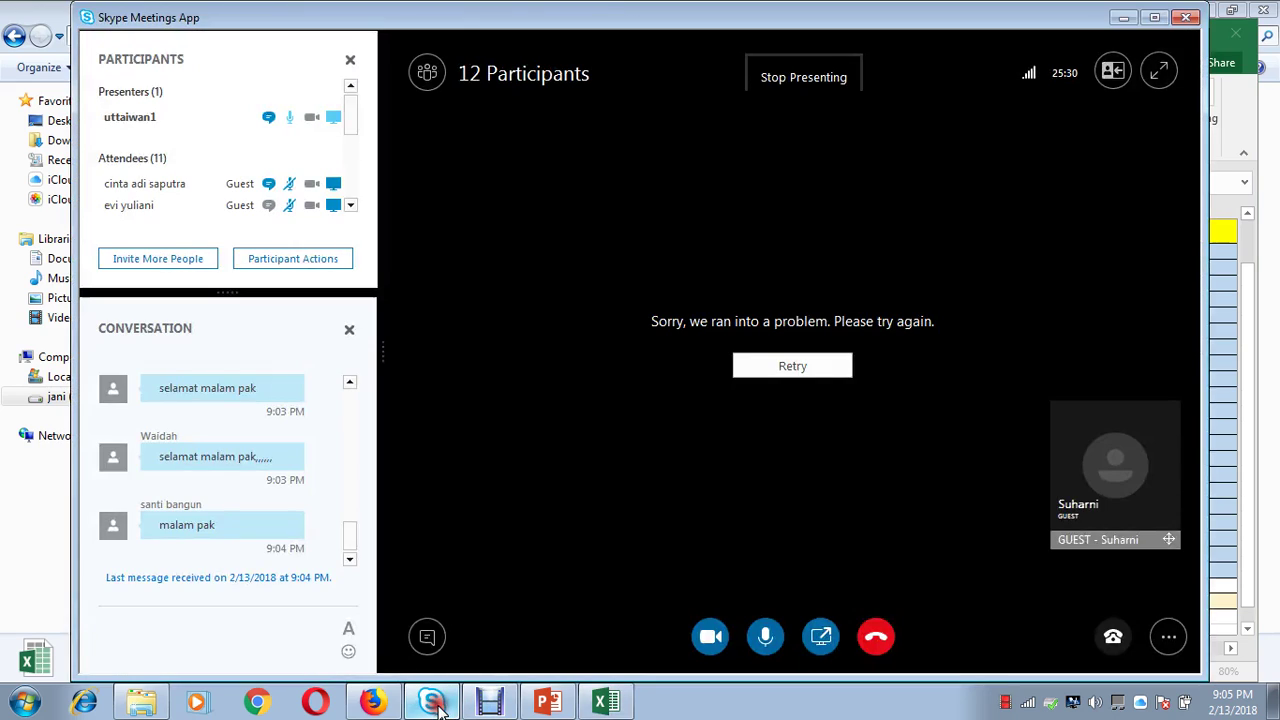
click(612, 703)
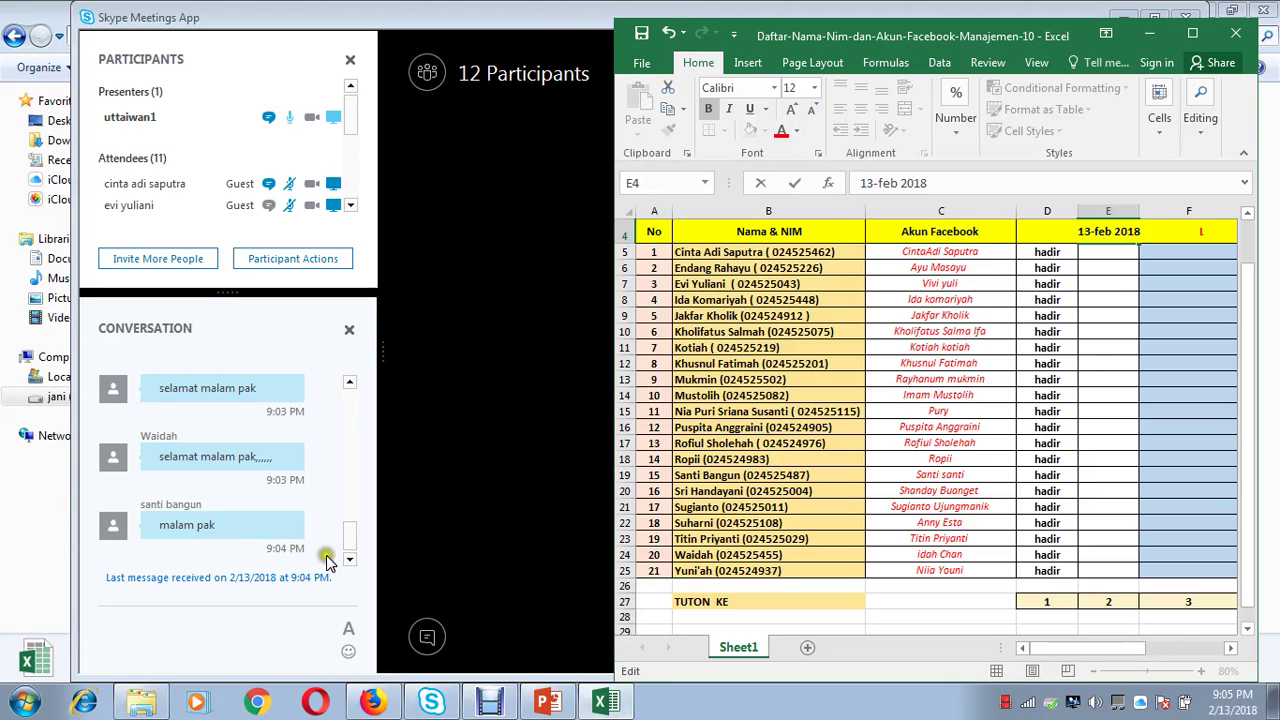
mouse_move(354, 552)
mouse_down()
mouse_move(353, 519)
mouse_move(352, 548)
mouse_up()
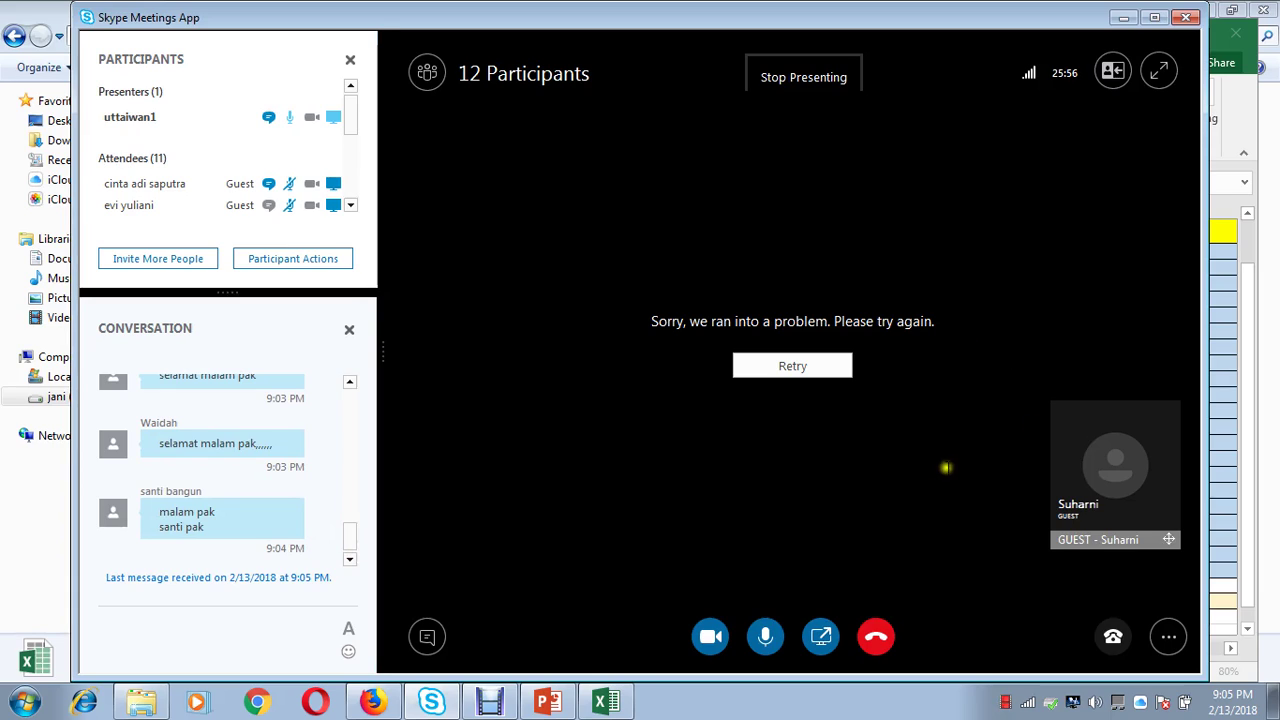
click(607, 703)
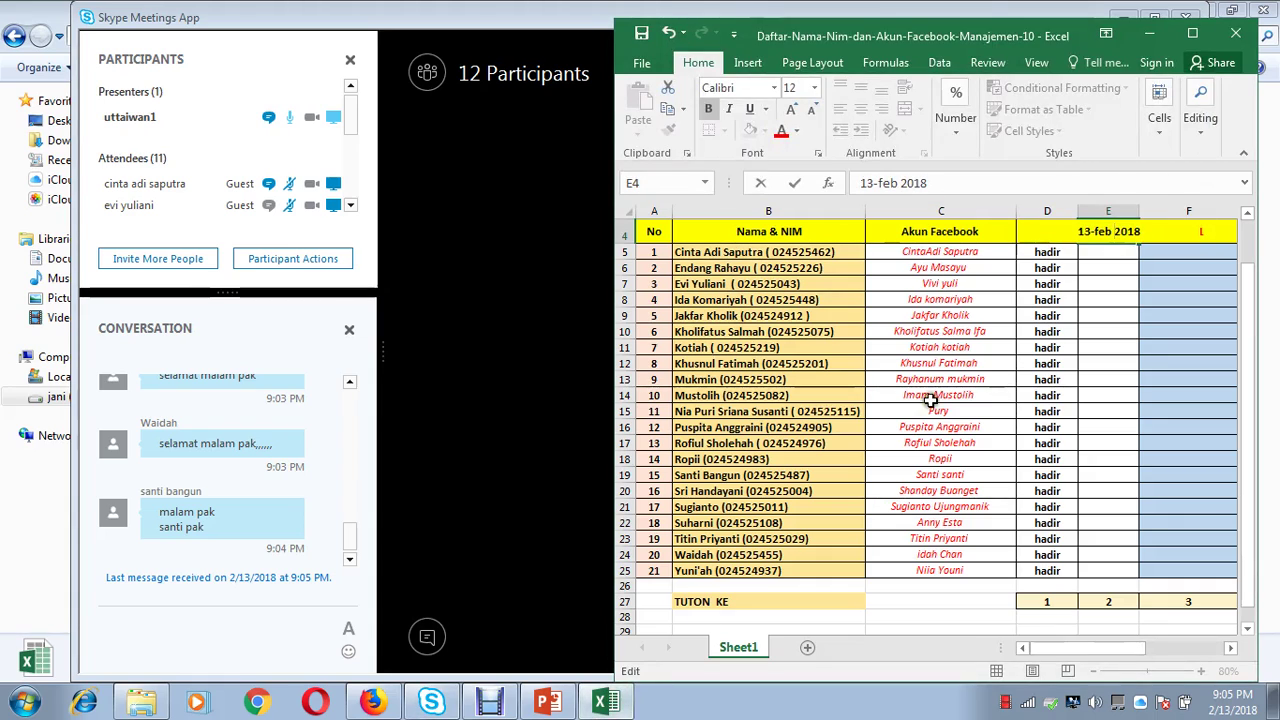
Mark student no. 1 as "hadir" in cell E5 of the 13-Feb-18 column.
click(1100, 257)
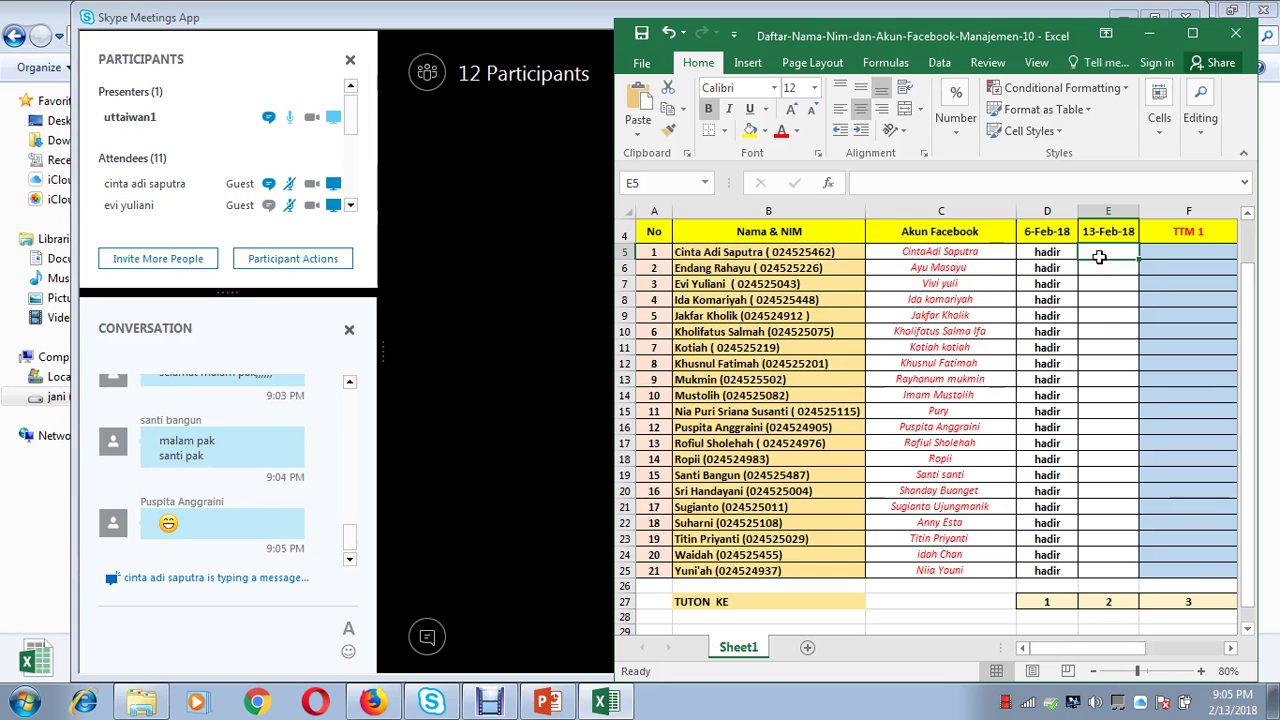
text(ha)
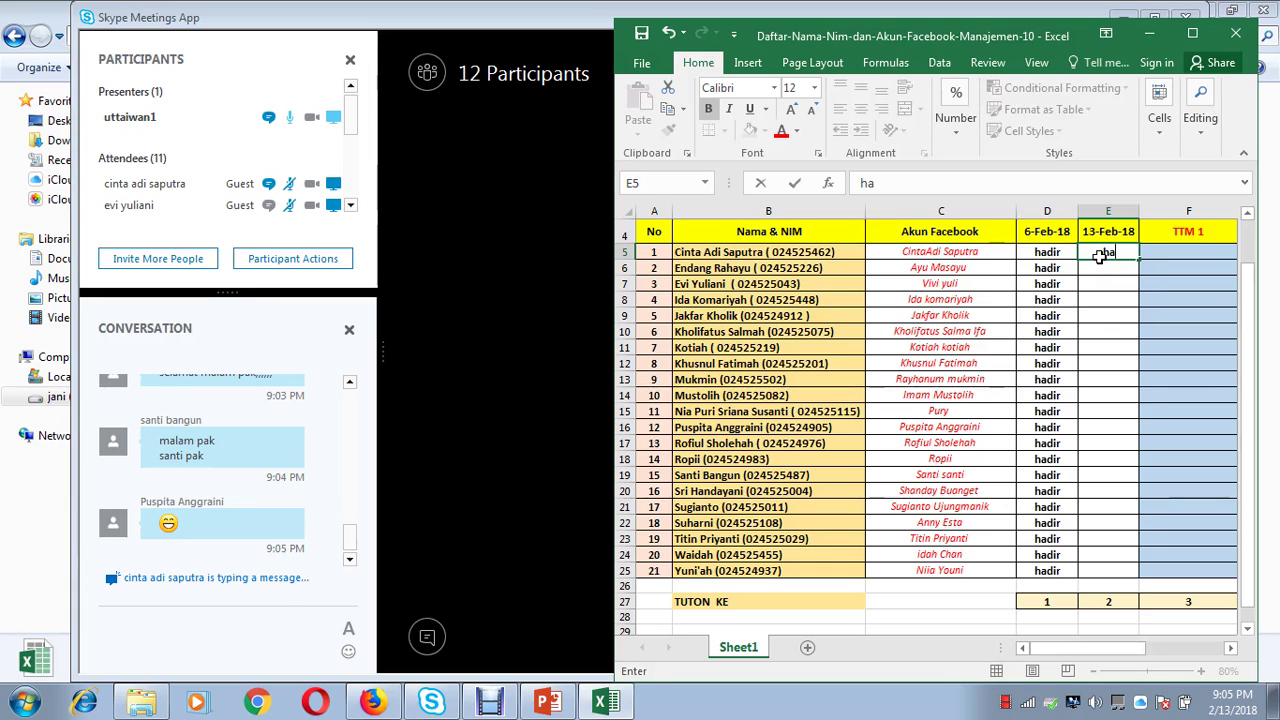
text(di)
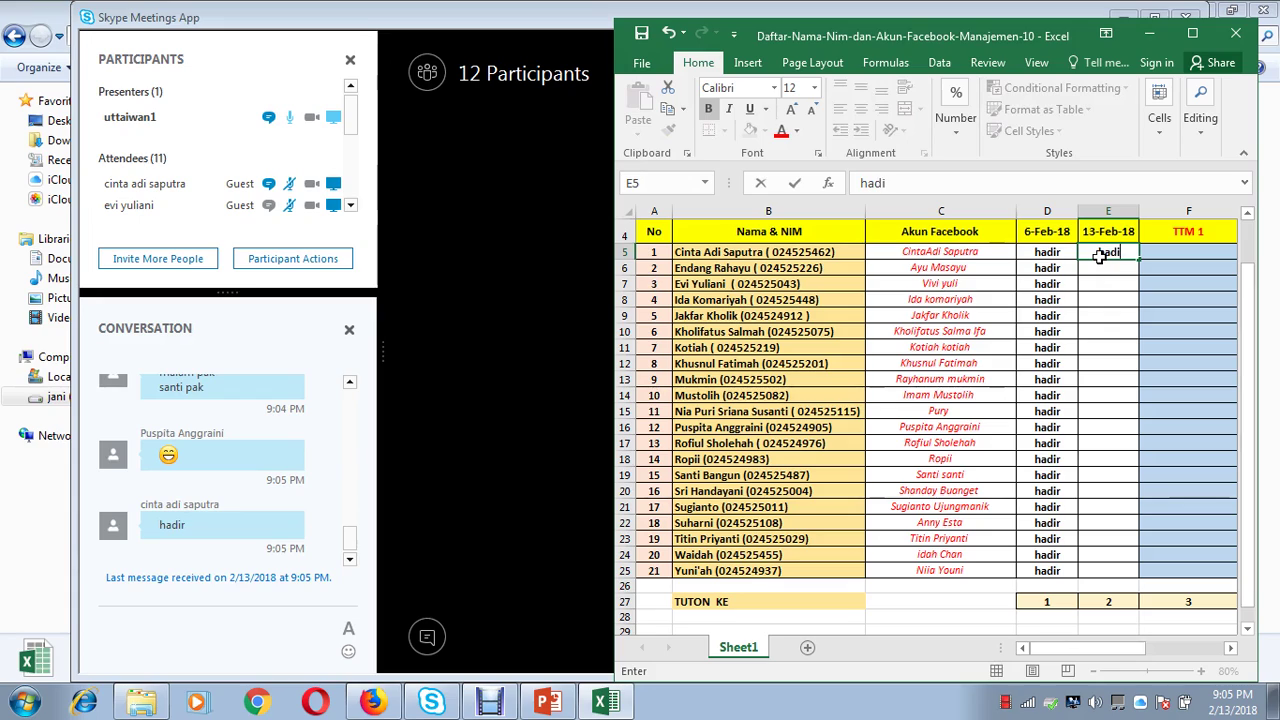
text(r)
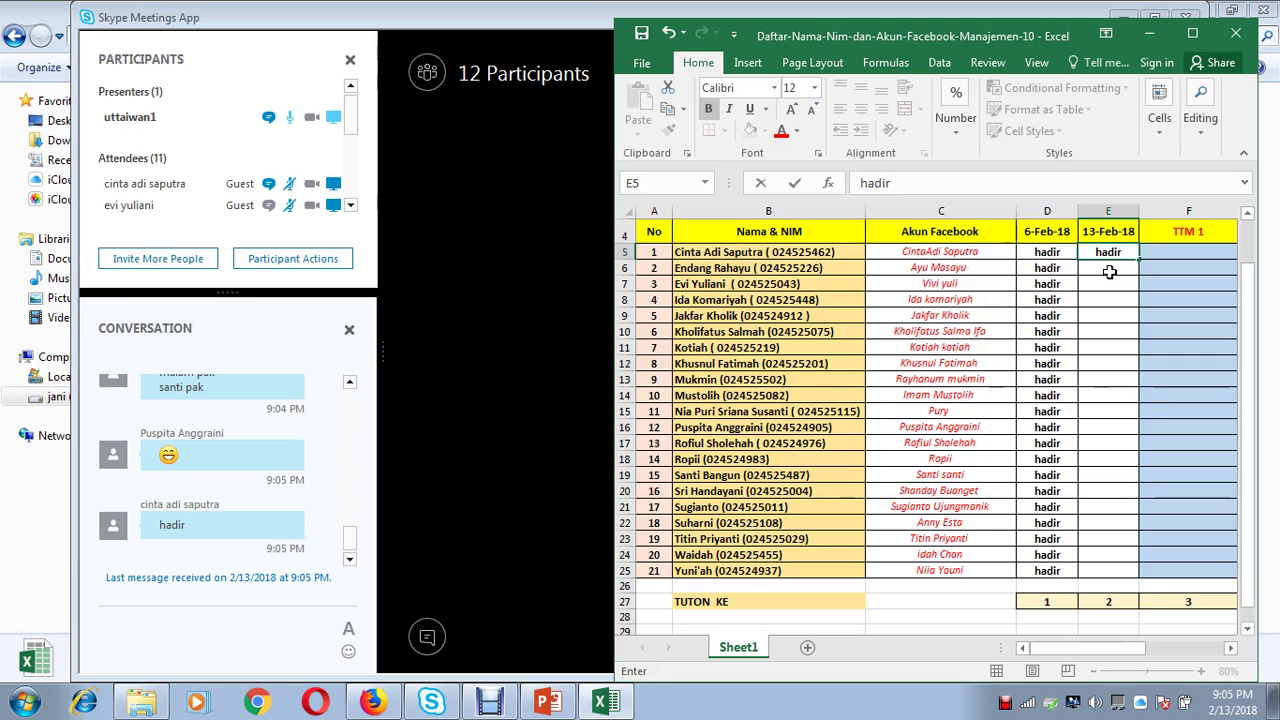
click(1110, 272)
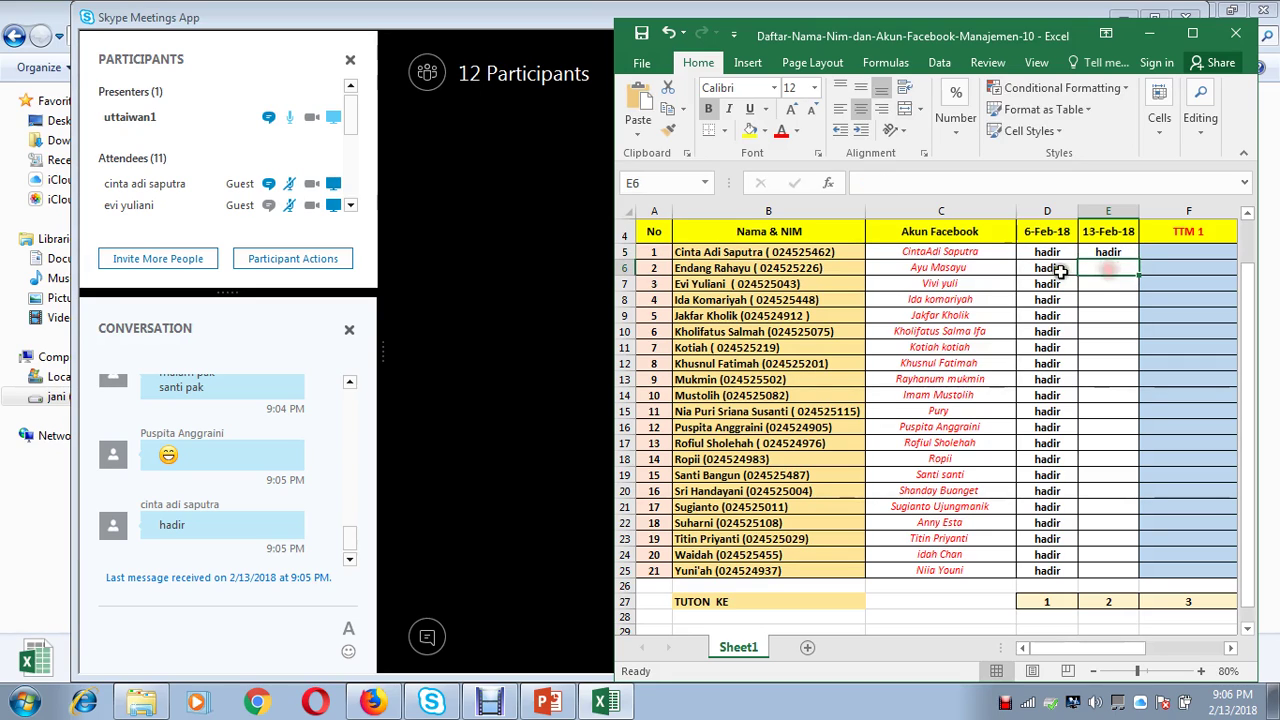
Mark student no. 3 as "hadir" in cell E7, leaving student no. 2 blank.
click(1107, 252)
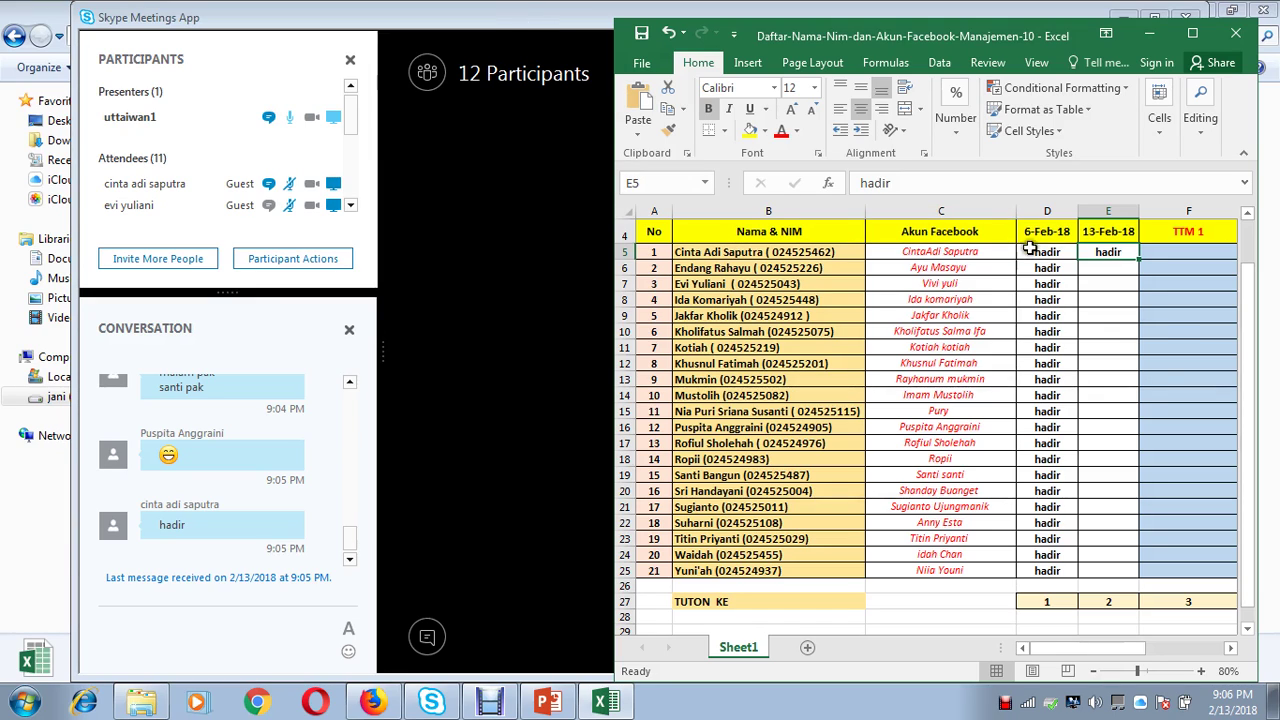
click(1113, 270)
click(1107, 291)
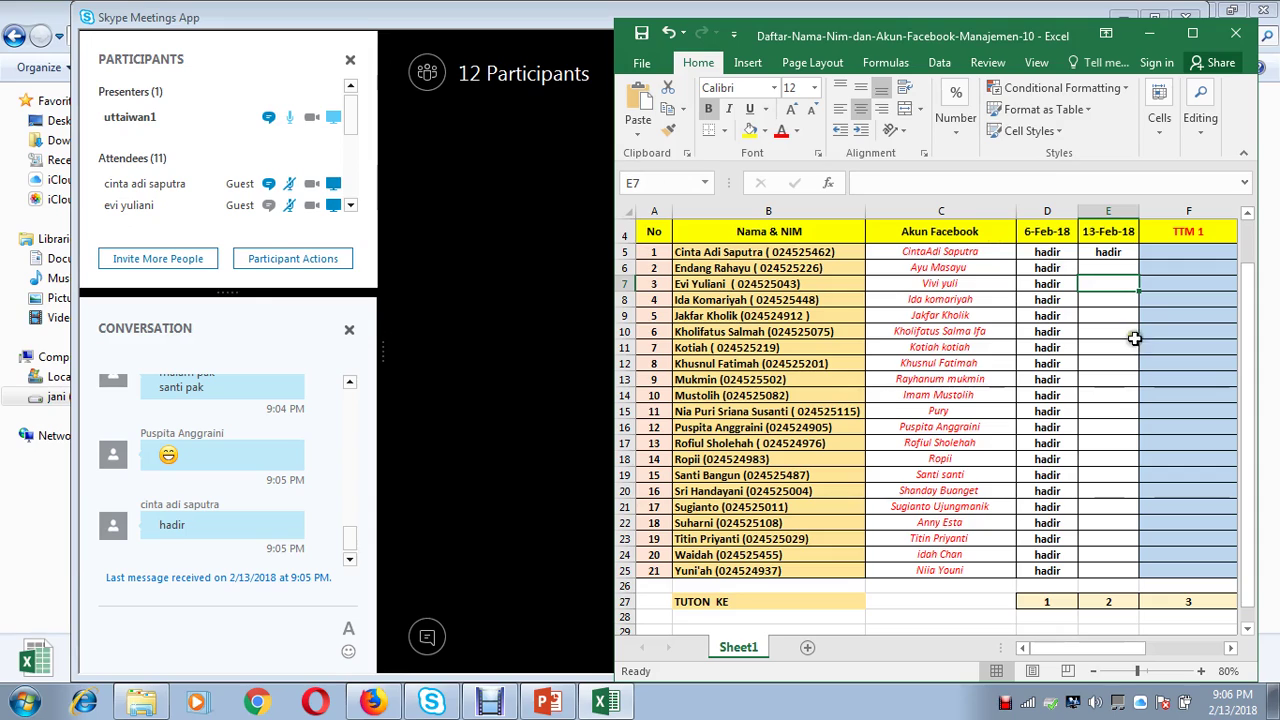
click(1108, 252)
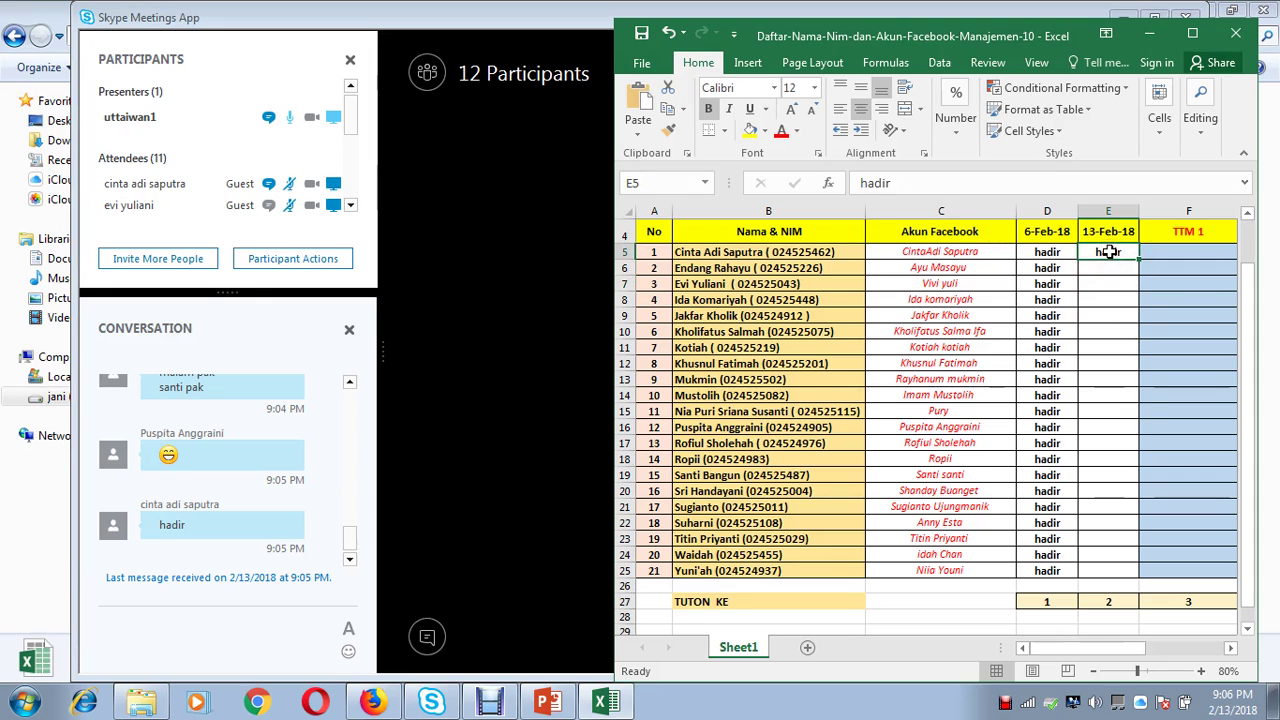
click(1106, 286)
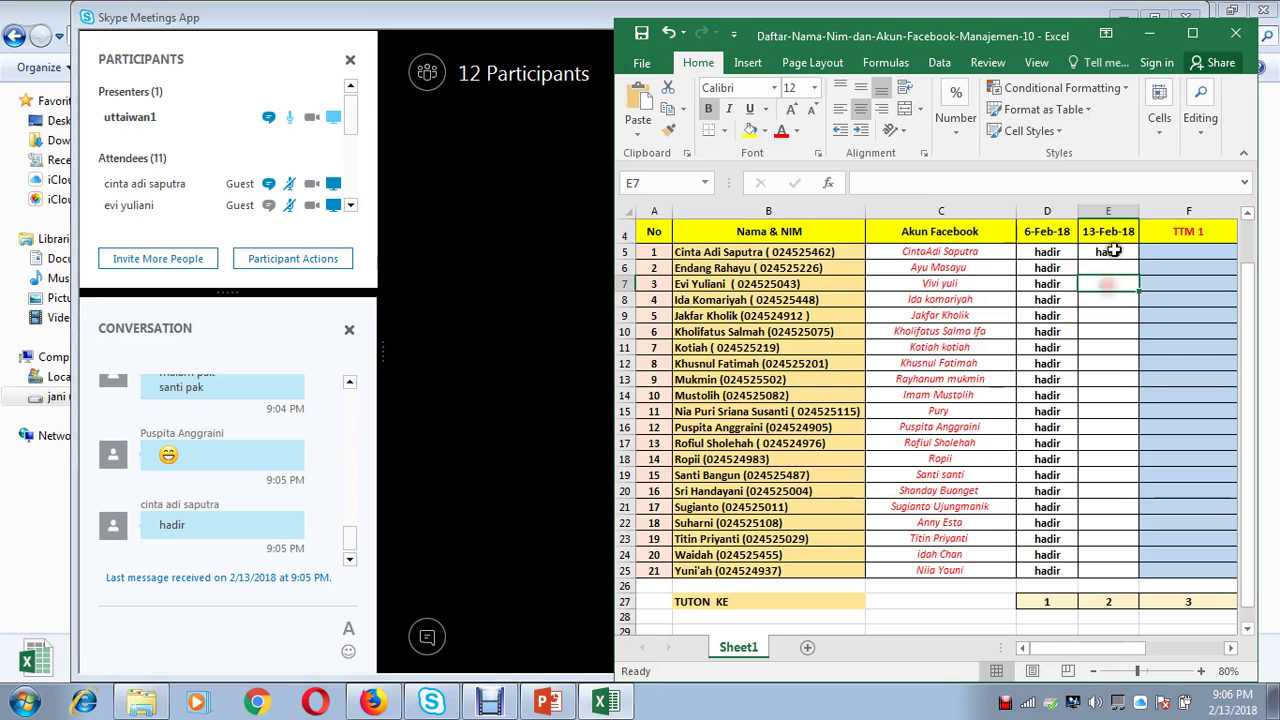
text(hadir)
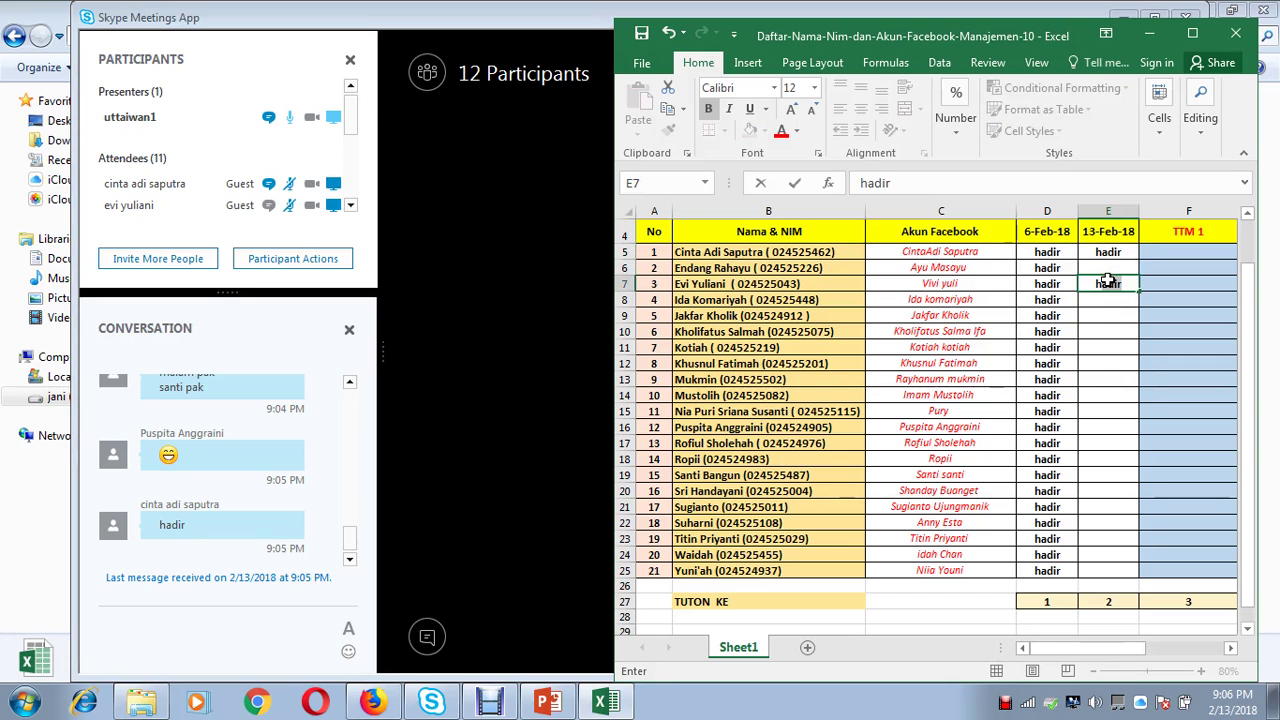
key(Return)
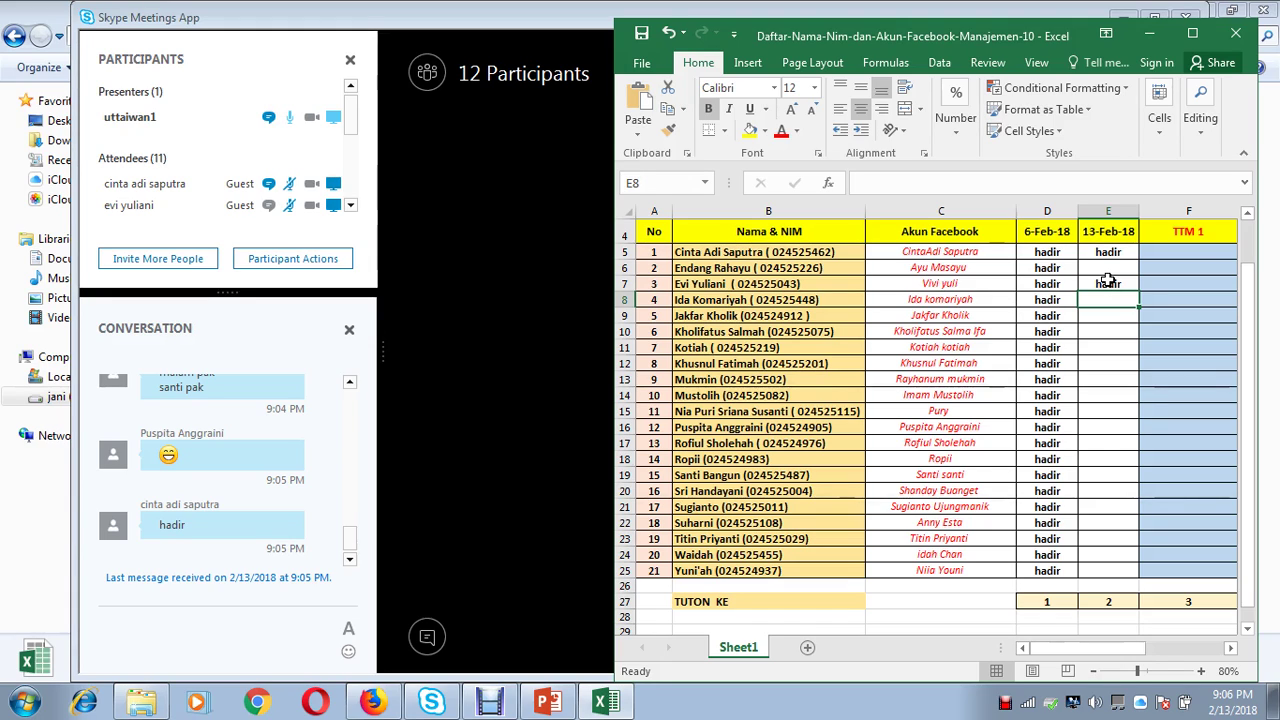
Check the Skype participants list for the students after no. 3, and return to the Excel attendance sheet.
key(Down)
key(Down)
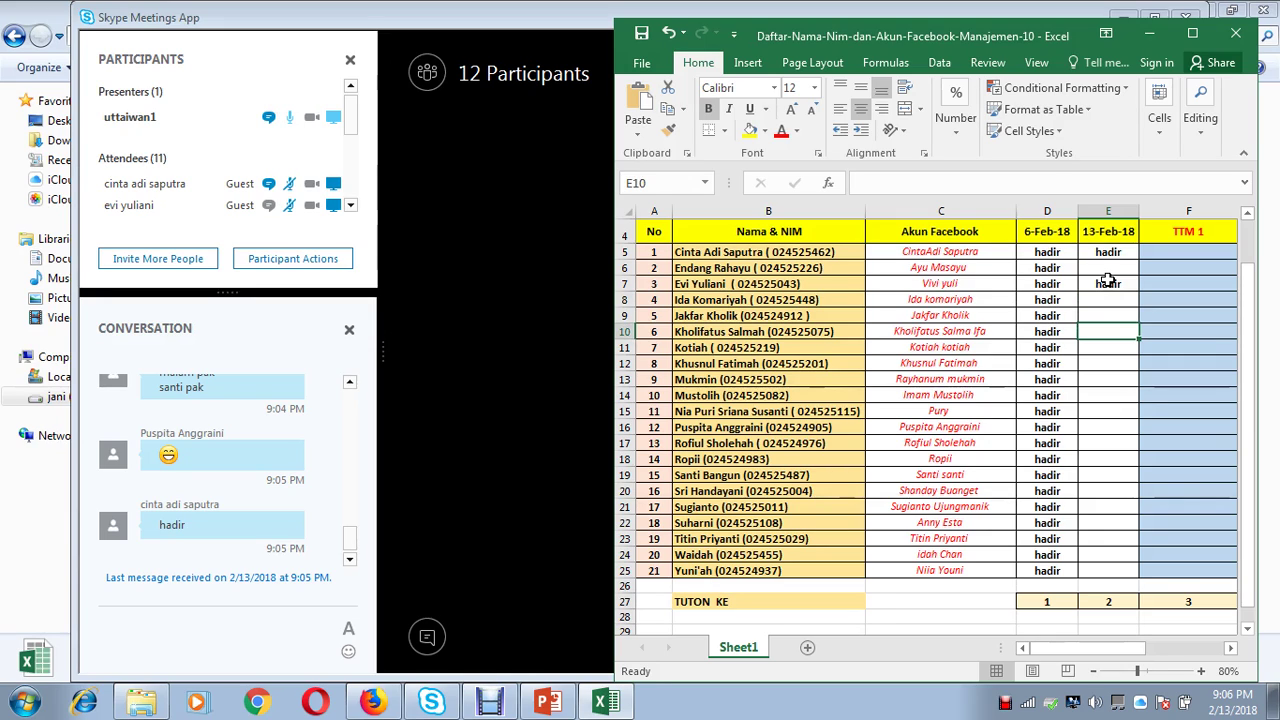
key(Down)
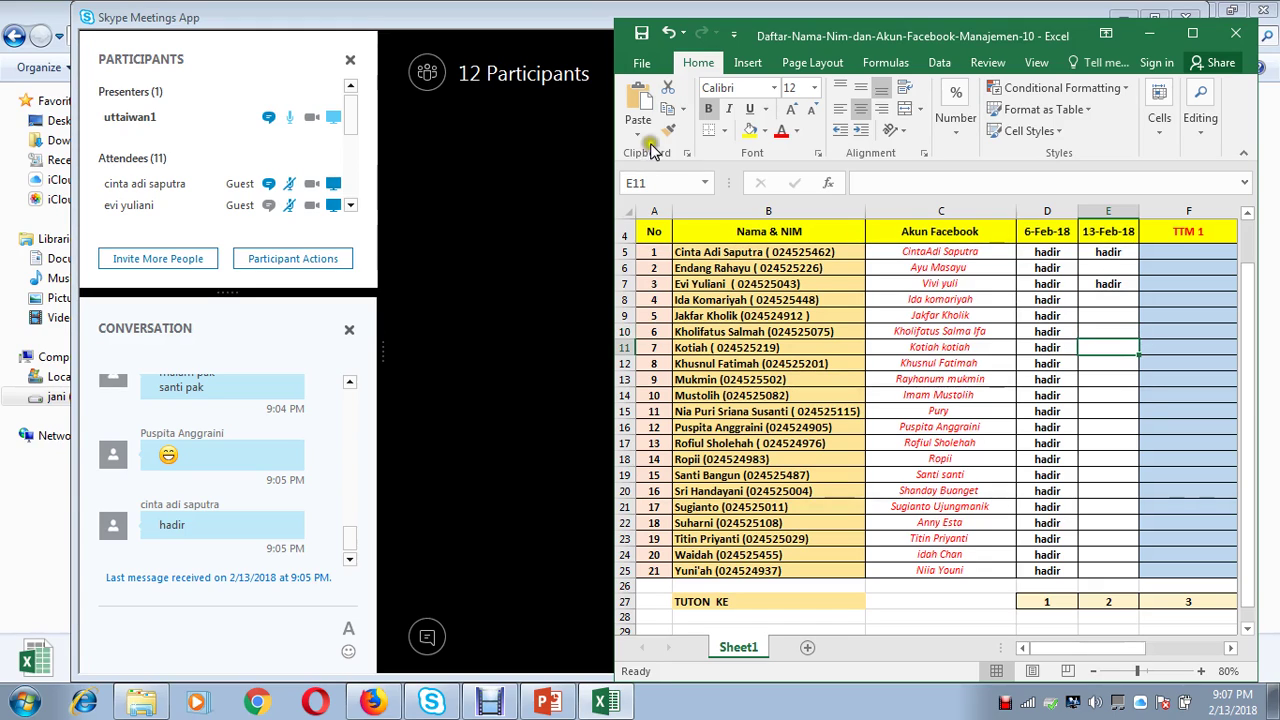
mouse_move(348, 114)
mouse_down()
mouse_move(346, 100)
mouse_move(357, 177)
mouse_move(354, 94)
mouse_up()
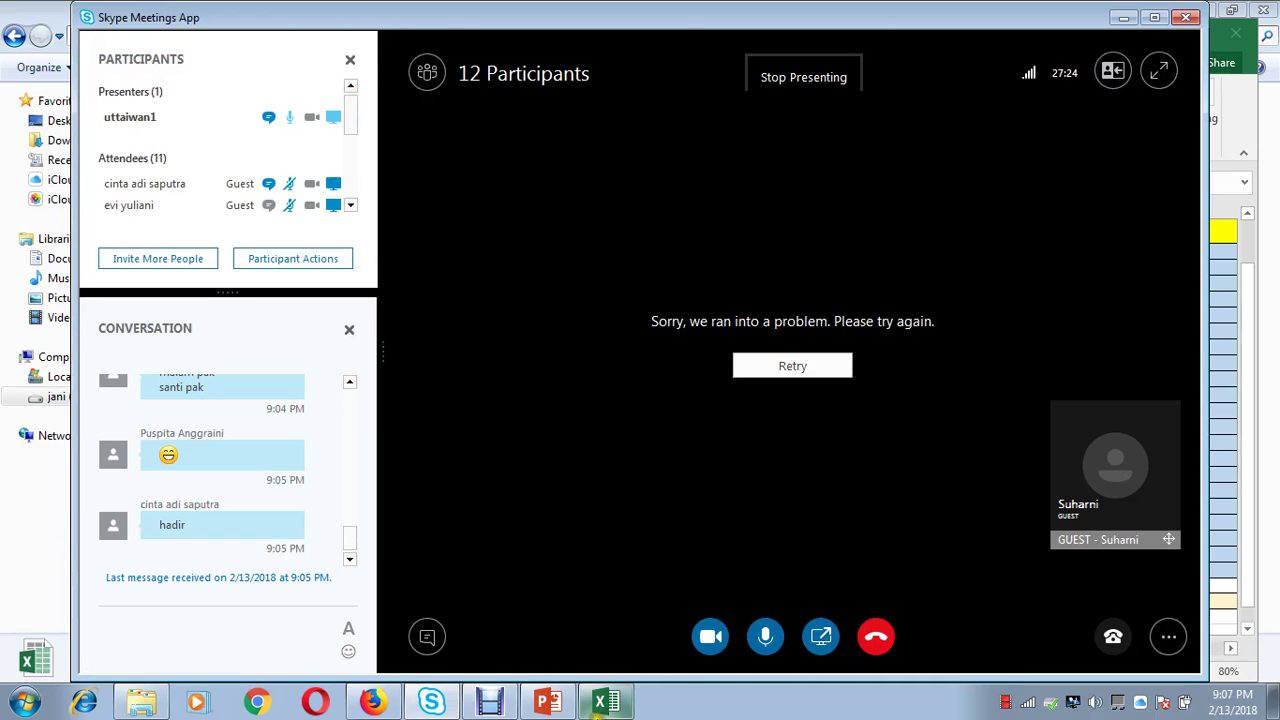
click(605, 700)
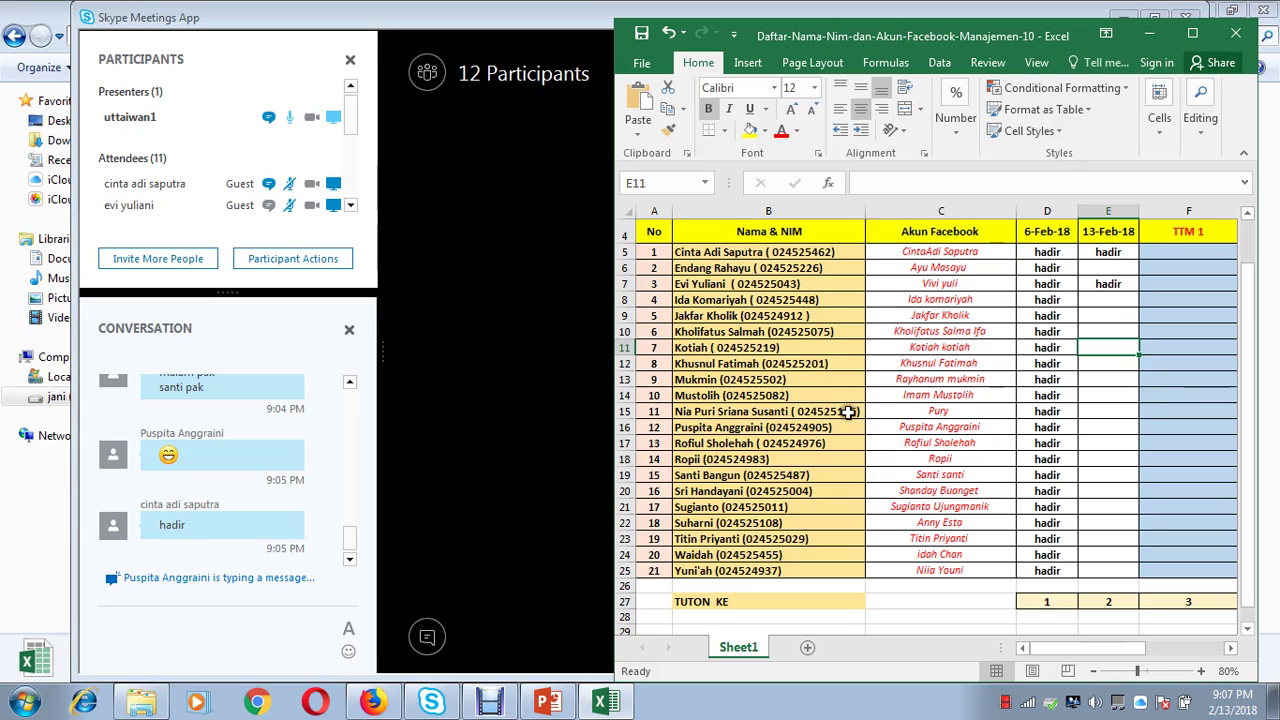
Mark students no. 12 and 13 as "hadir" in cells E16 and E17.
click(912, 394)
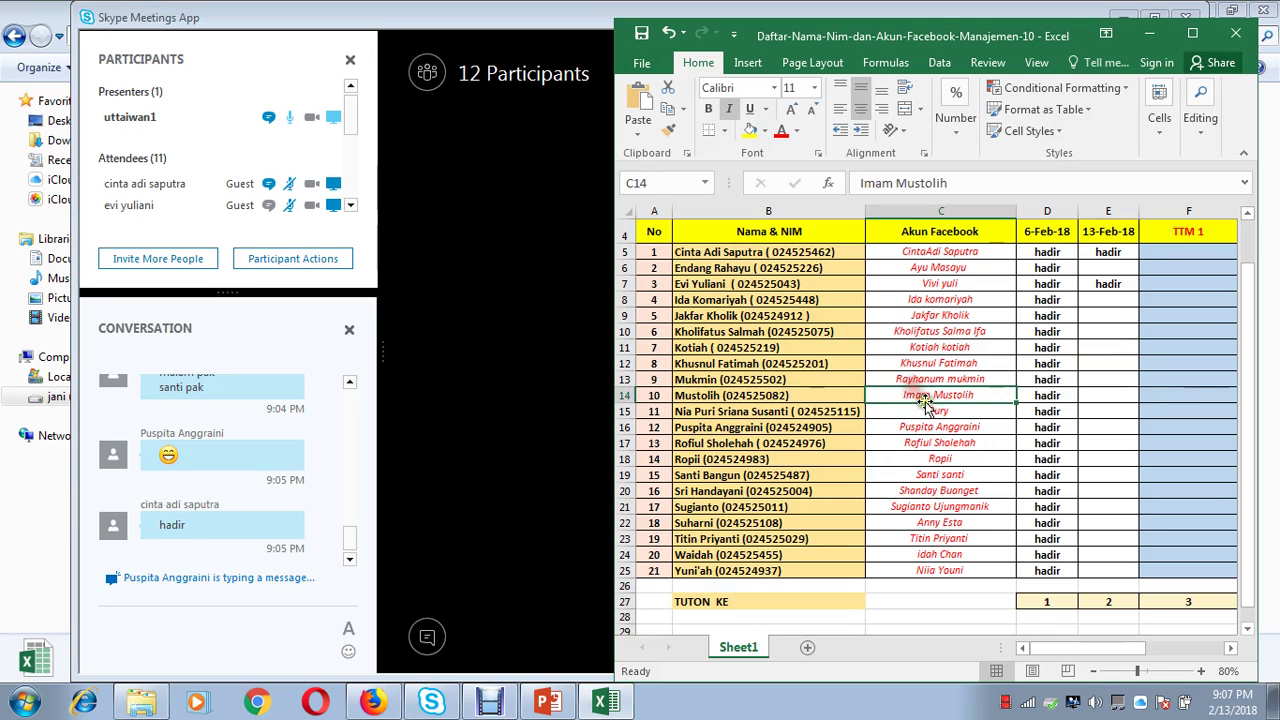
click(1101, 430)
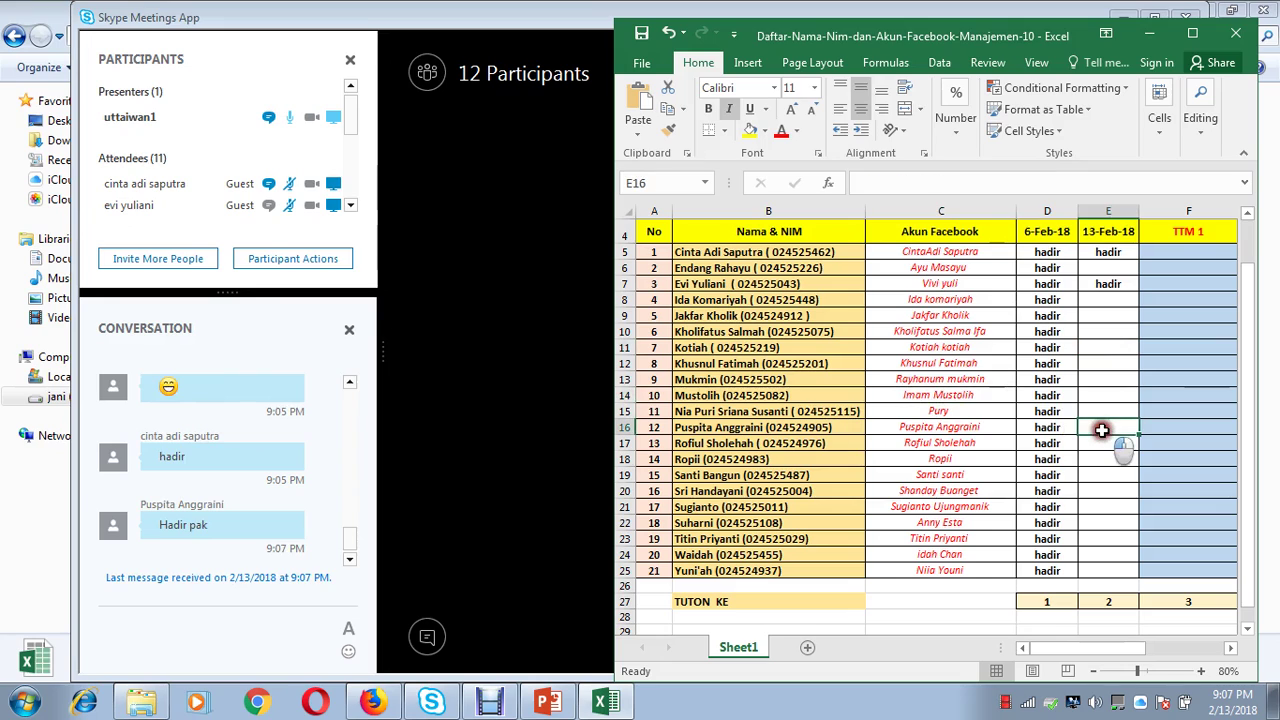
text(hadir)
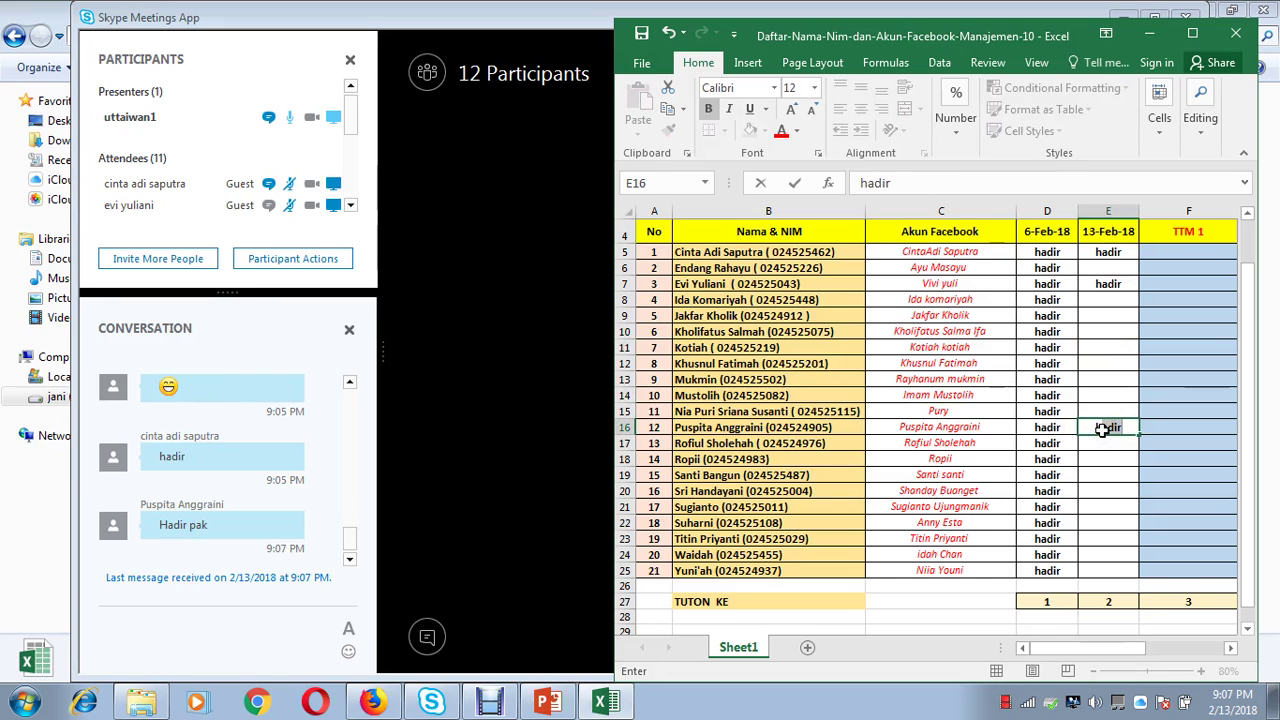
key(Return)
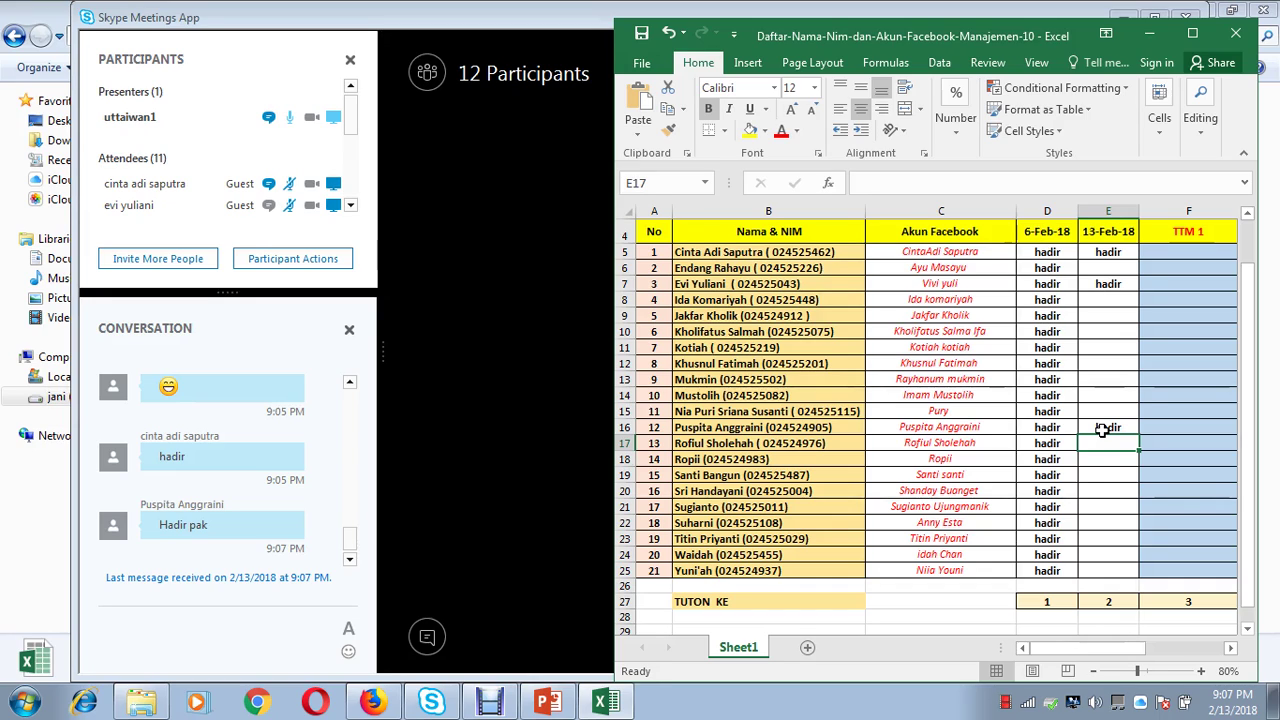
text(hadir)
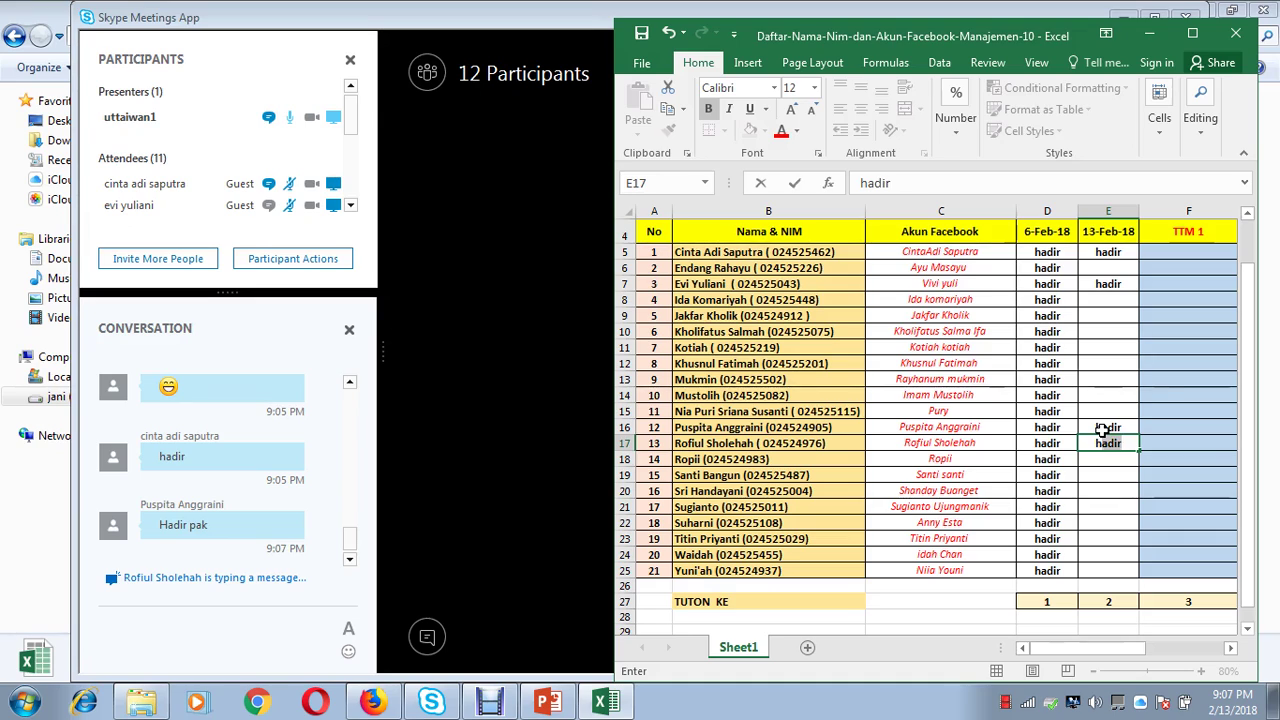
key(Return)
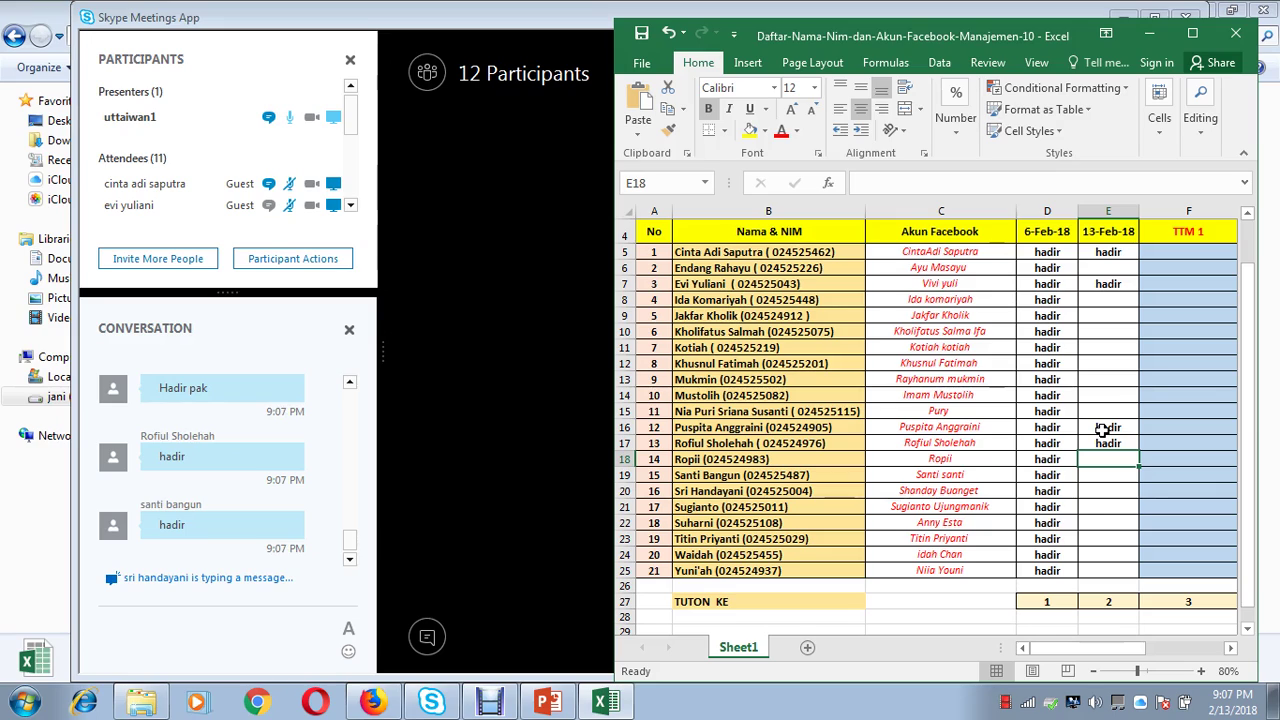
Mark student no. 20 as "hadir" in cell E24 of the 13-Feb-18 column.
key(Down)
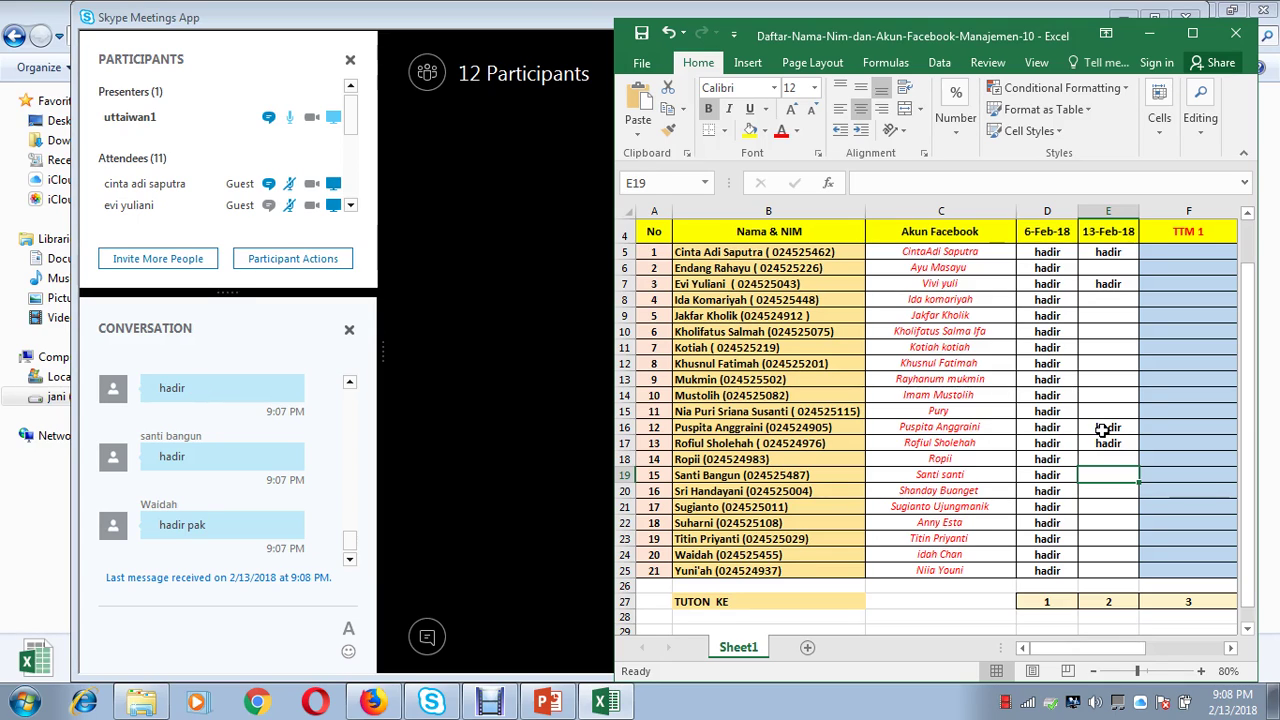
key(Down)
key(Down)
key(Down)
key(Down)
key(Down)
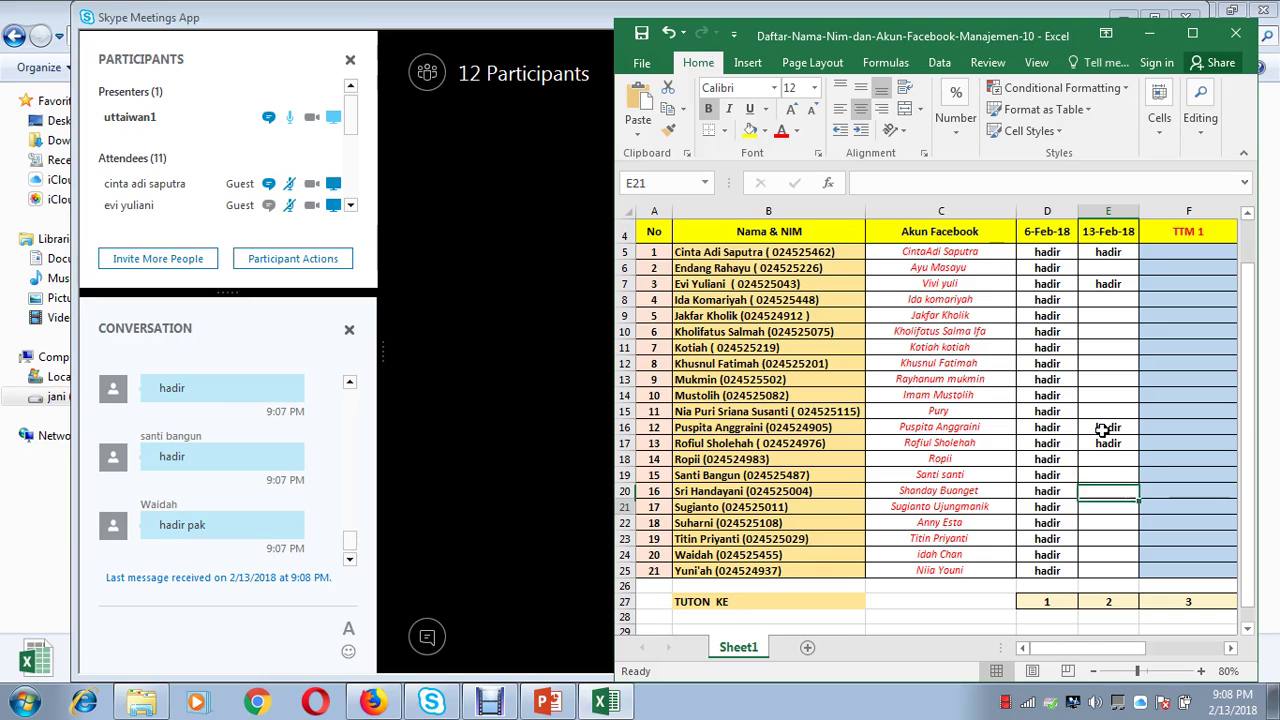
text(hadir)
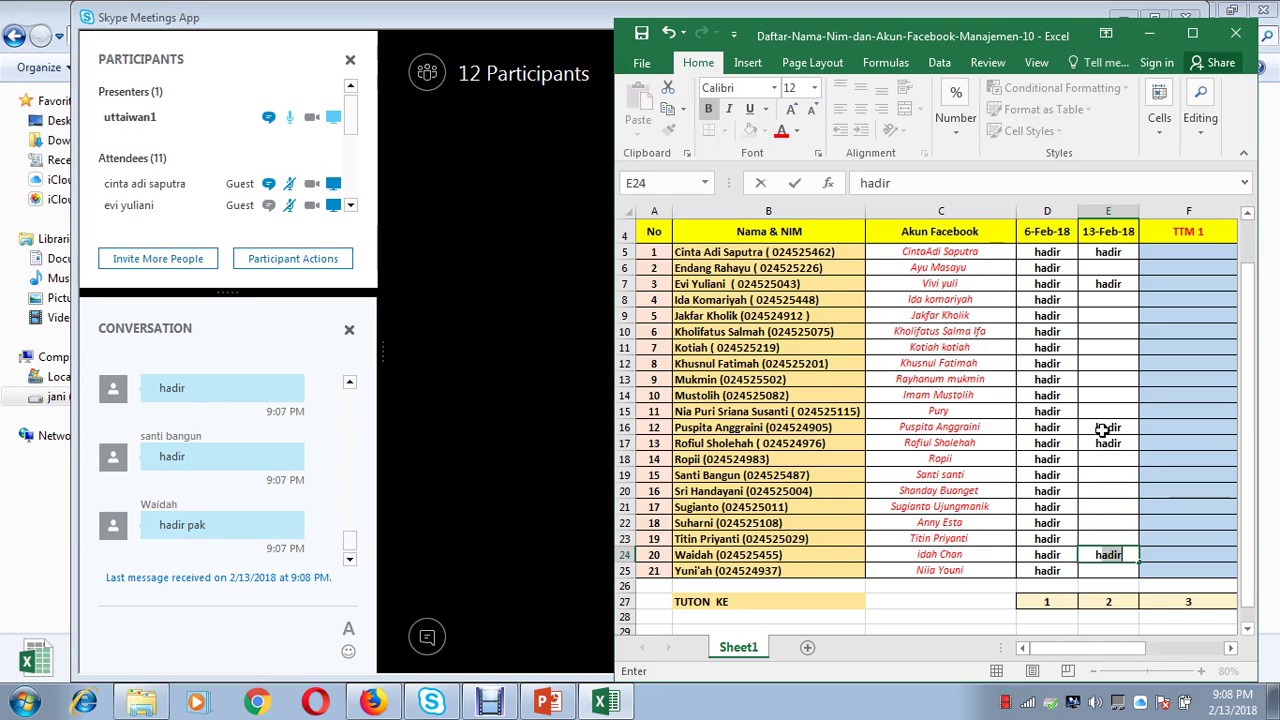
key(Return)
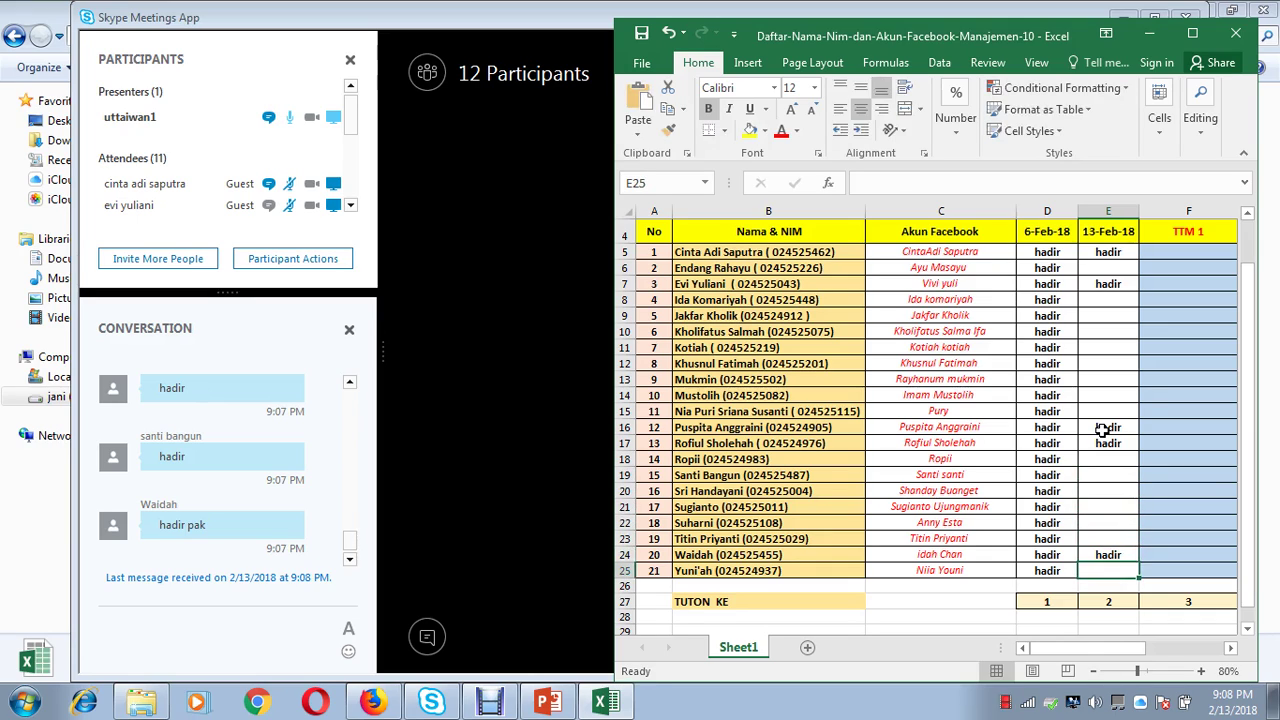
Mark student no. 19 as "hadir" in cell E23, directly above the last marked row.
key(Up)
key(Up)
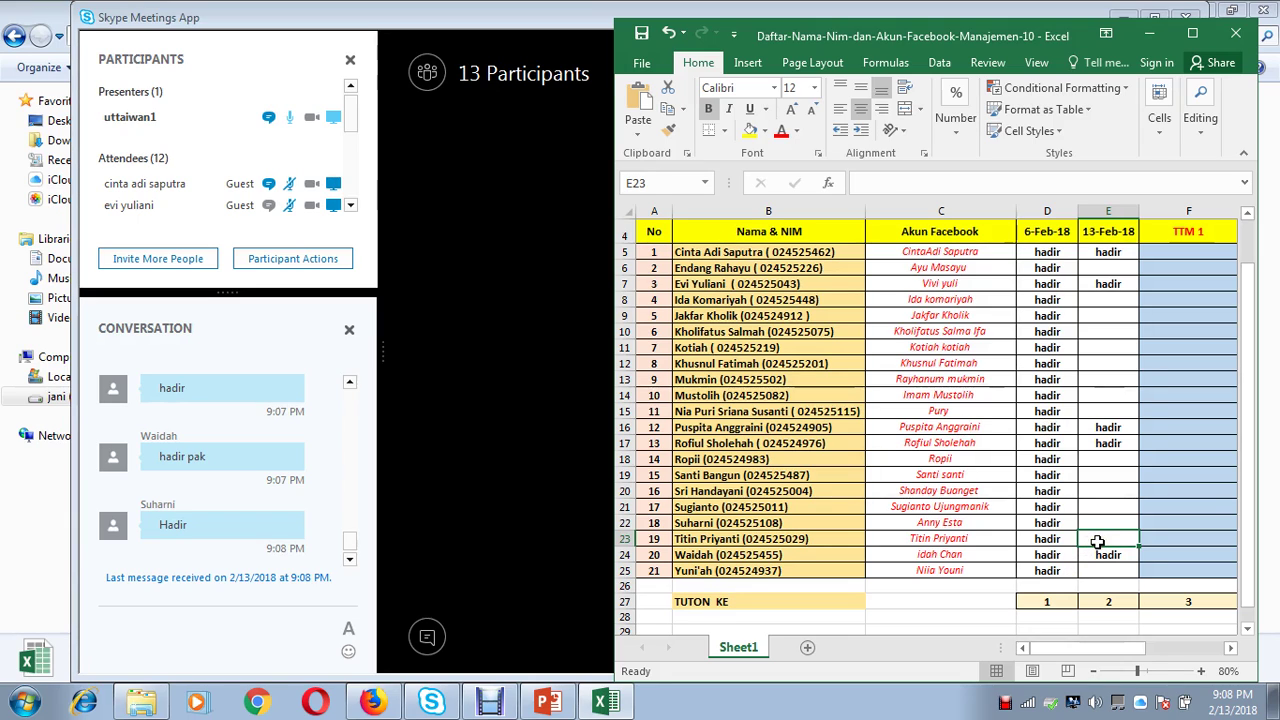
text(hadir)
key(Up)
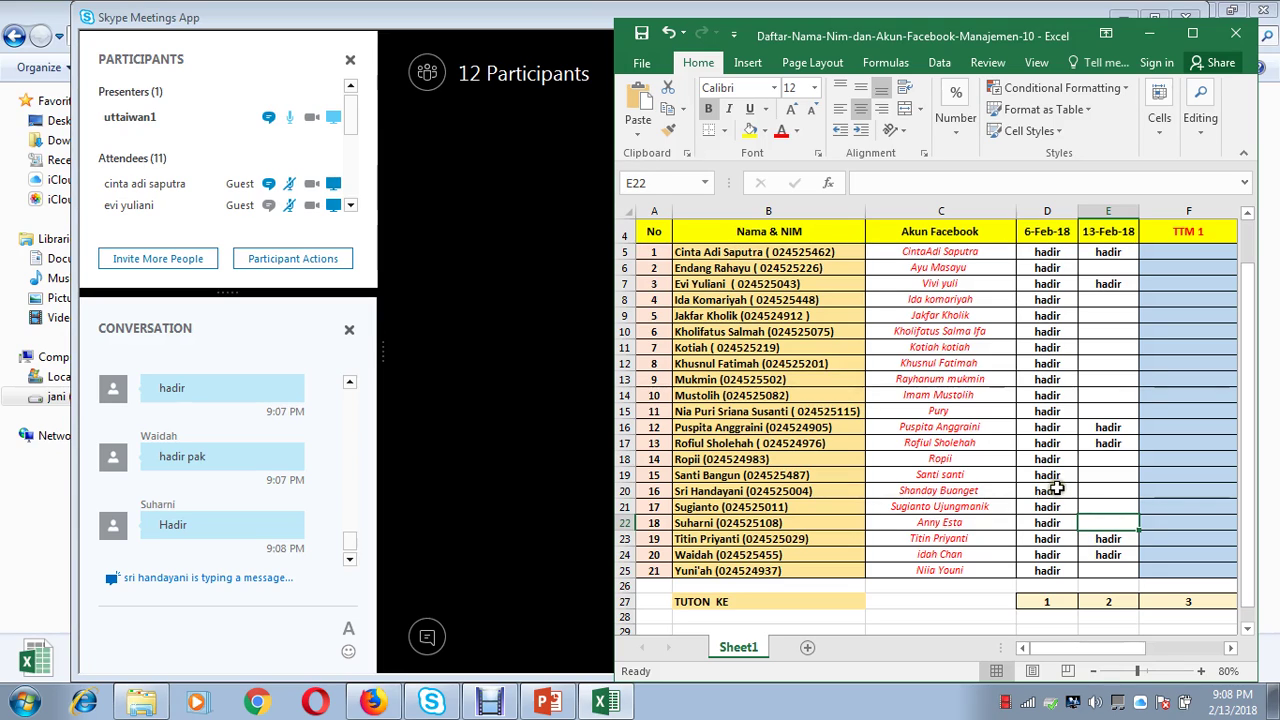
Mark student no. 16 as "hadir" in cell E20 of the 13-Feb-18 column.
click(1105, 494)
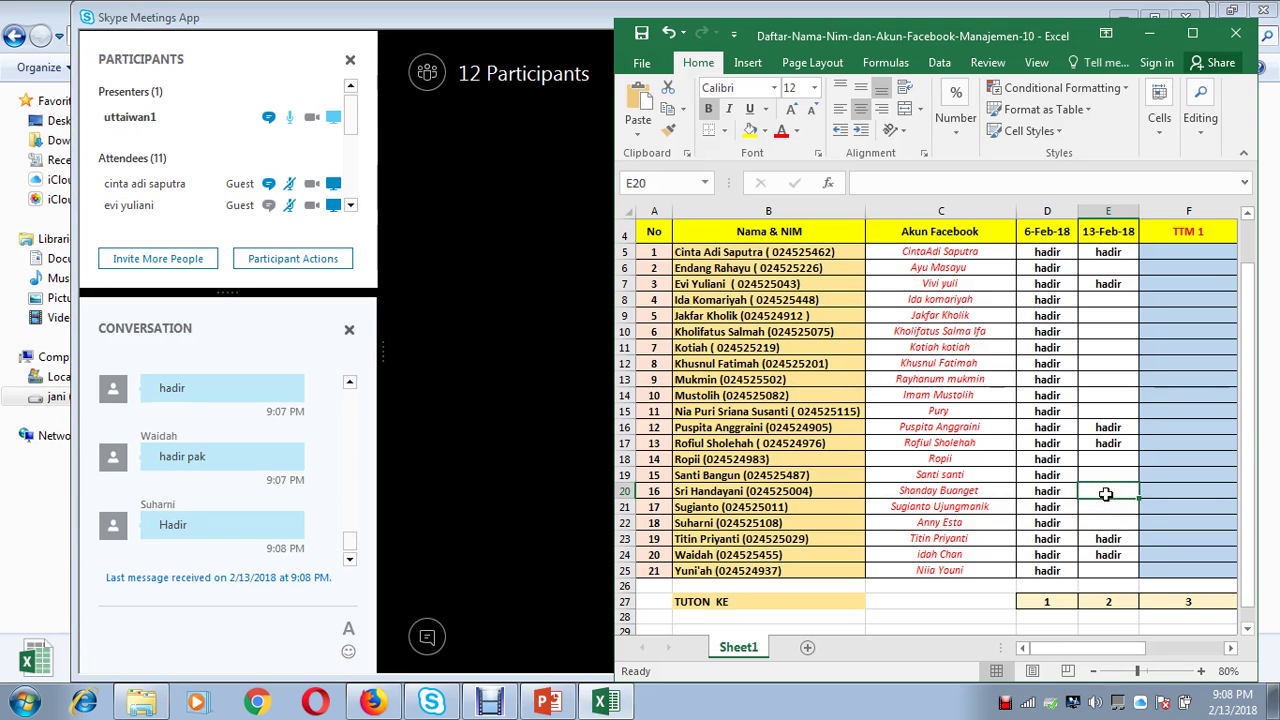
text(hadir)
key(Up)
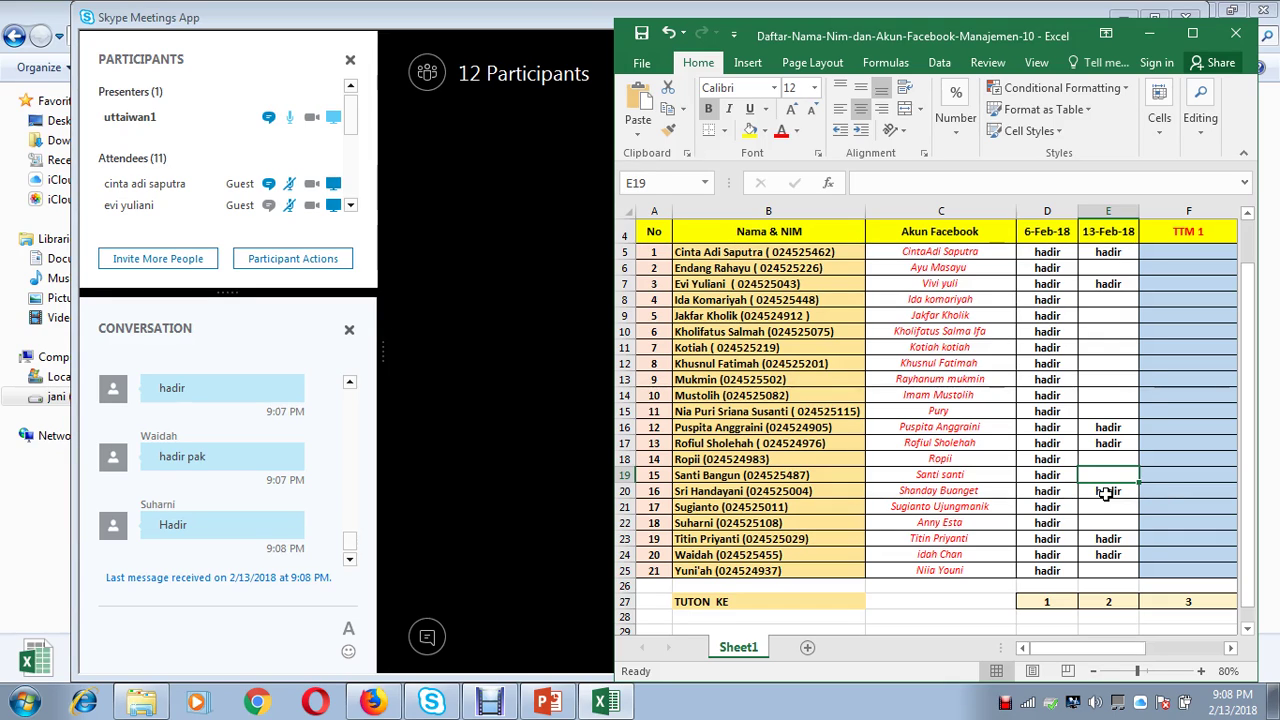
key(Down)
key(Down)
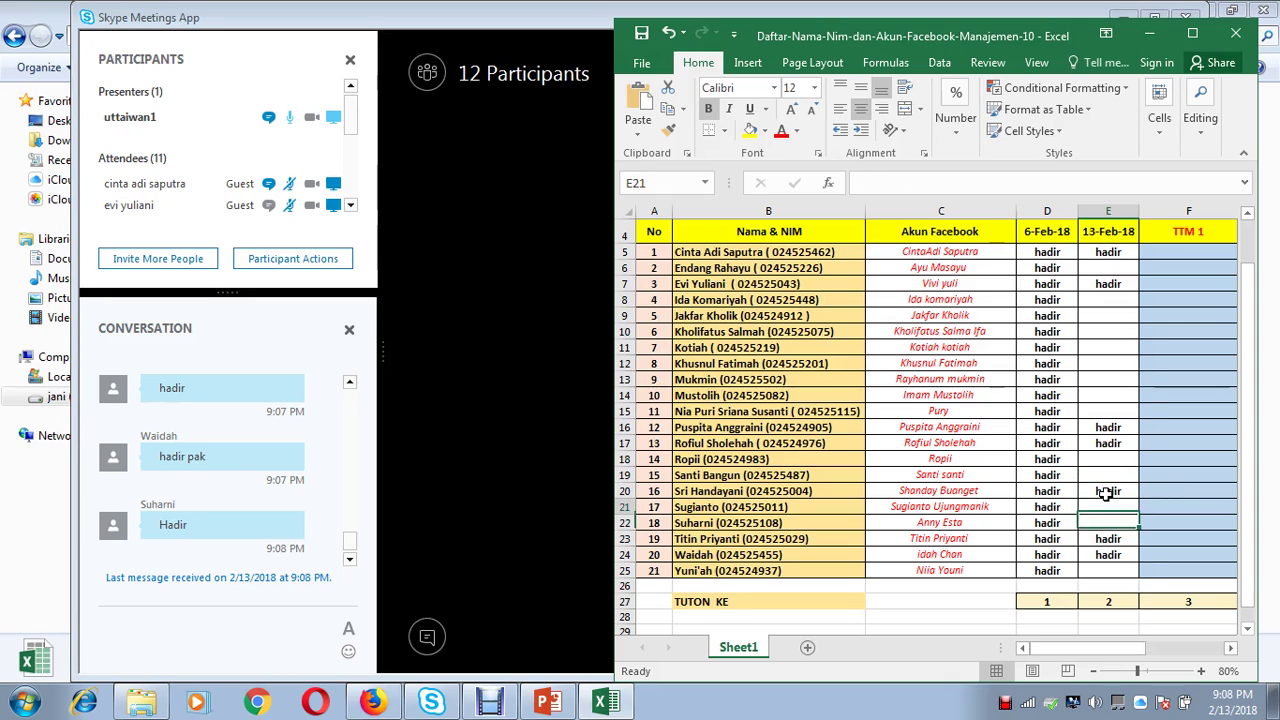
key(Up)
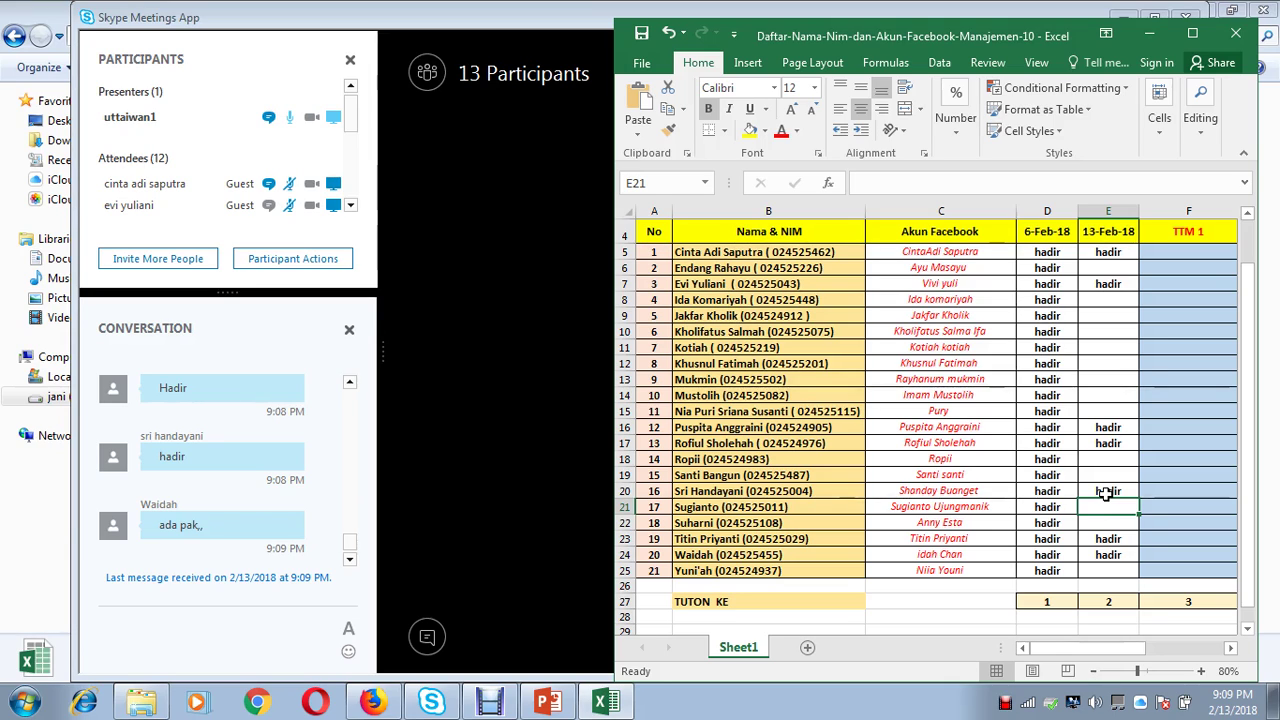
Switch to the Skype meeting and remove Modul 2 [1].pptx from its presentable content, even though it is being presented.
click(402, 367)
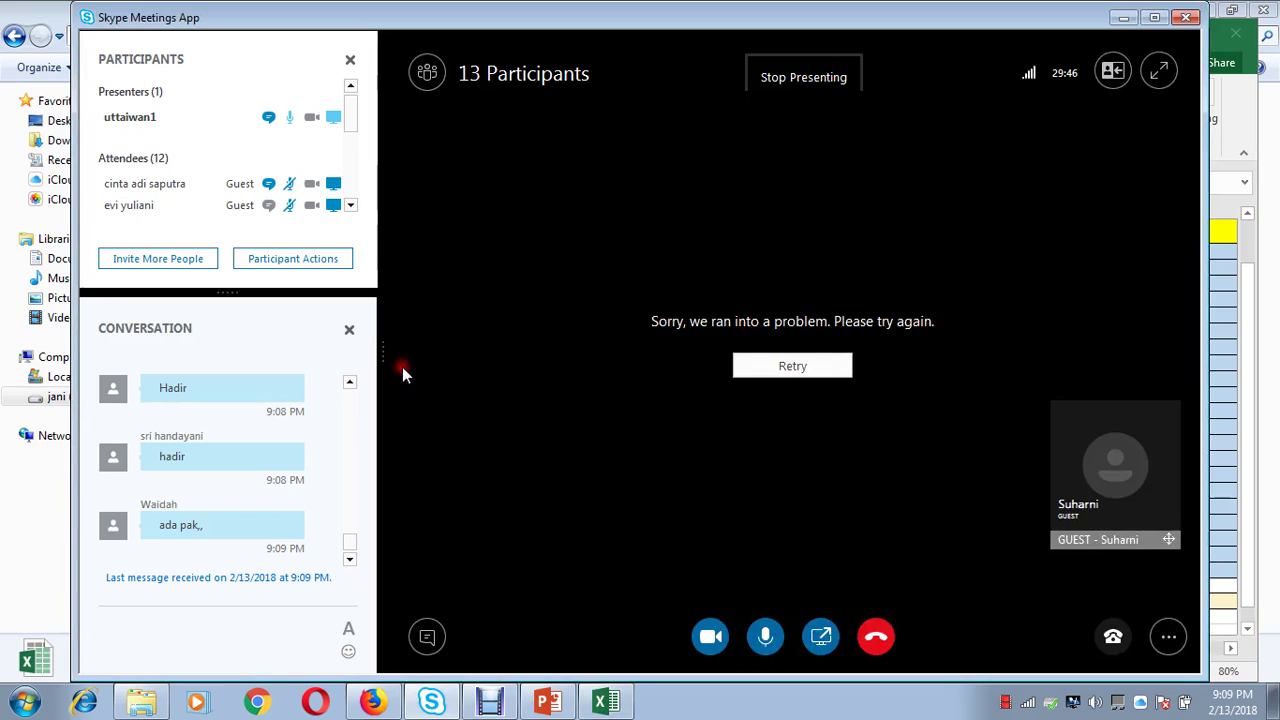
click(820, 640)
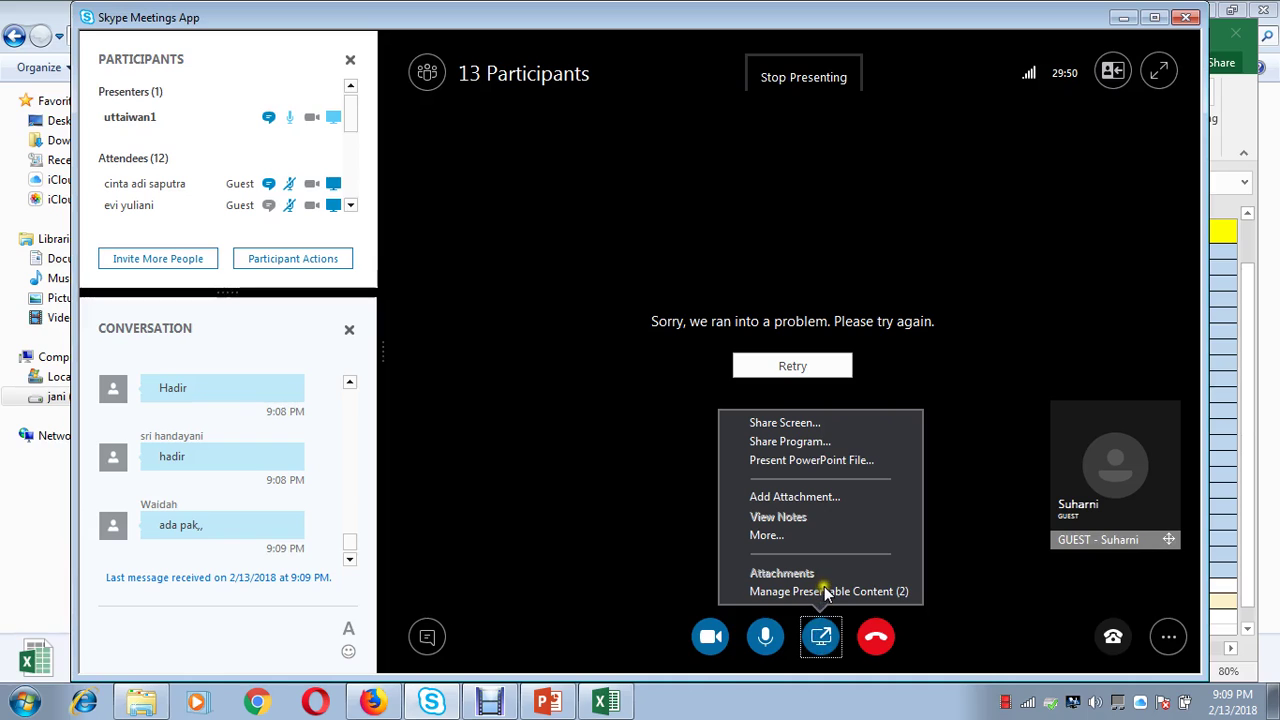
click(824, 592)
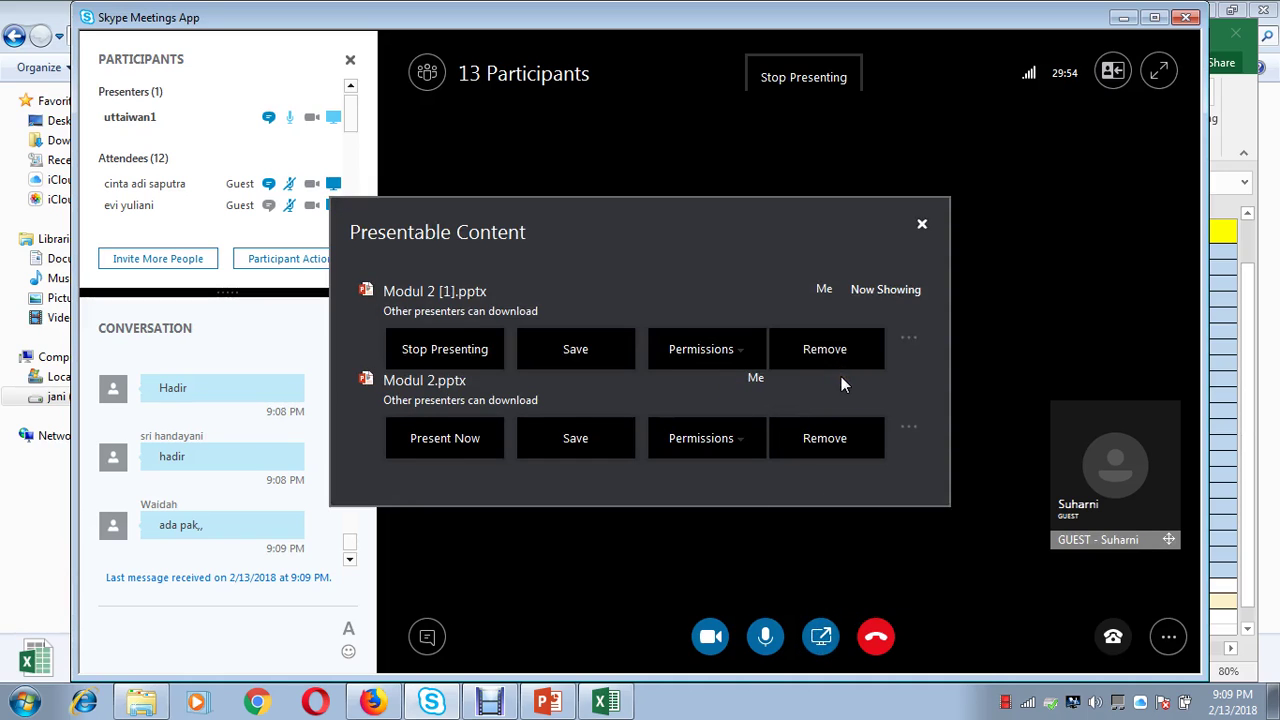
click(830, 349)
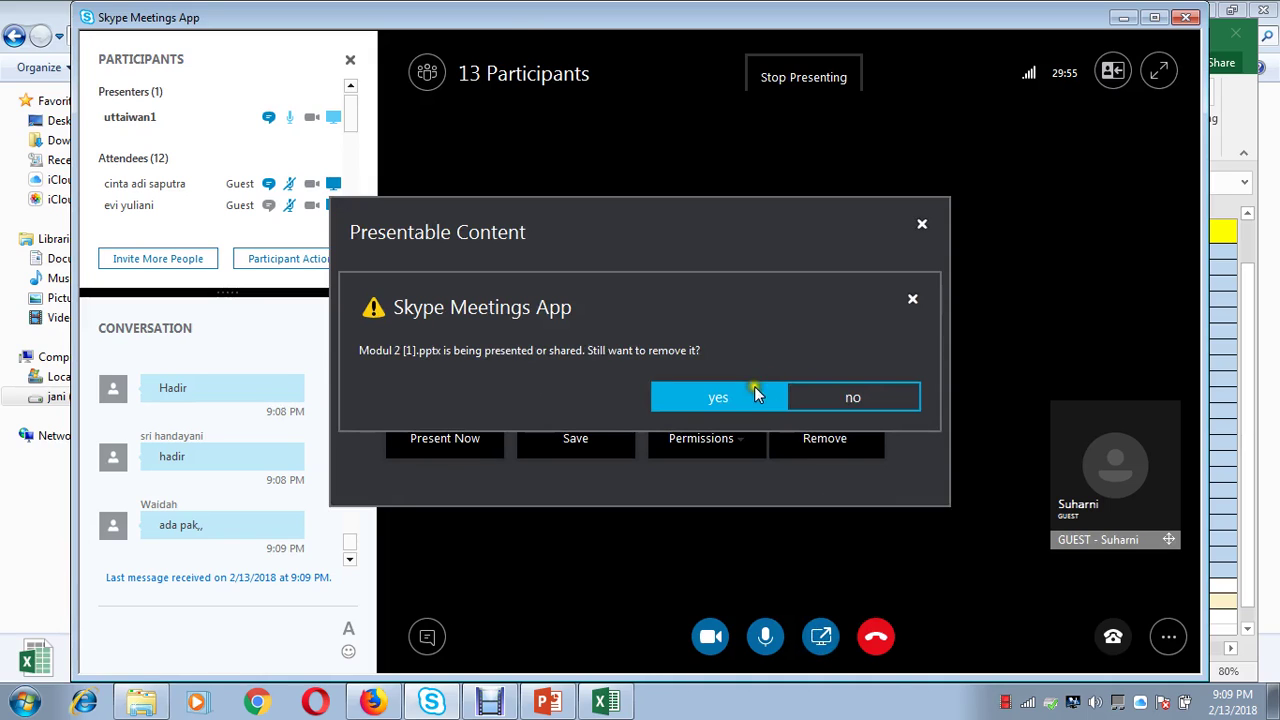
click(733, 401)
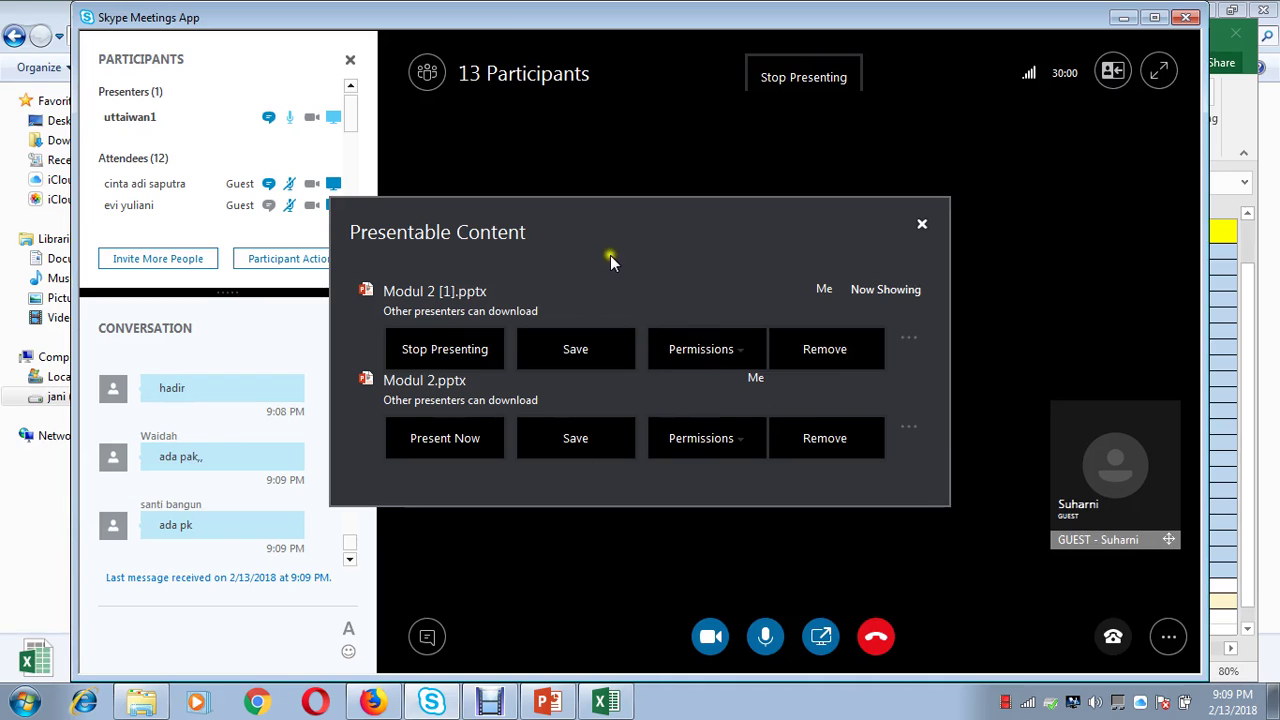
click(792, 432)
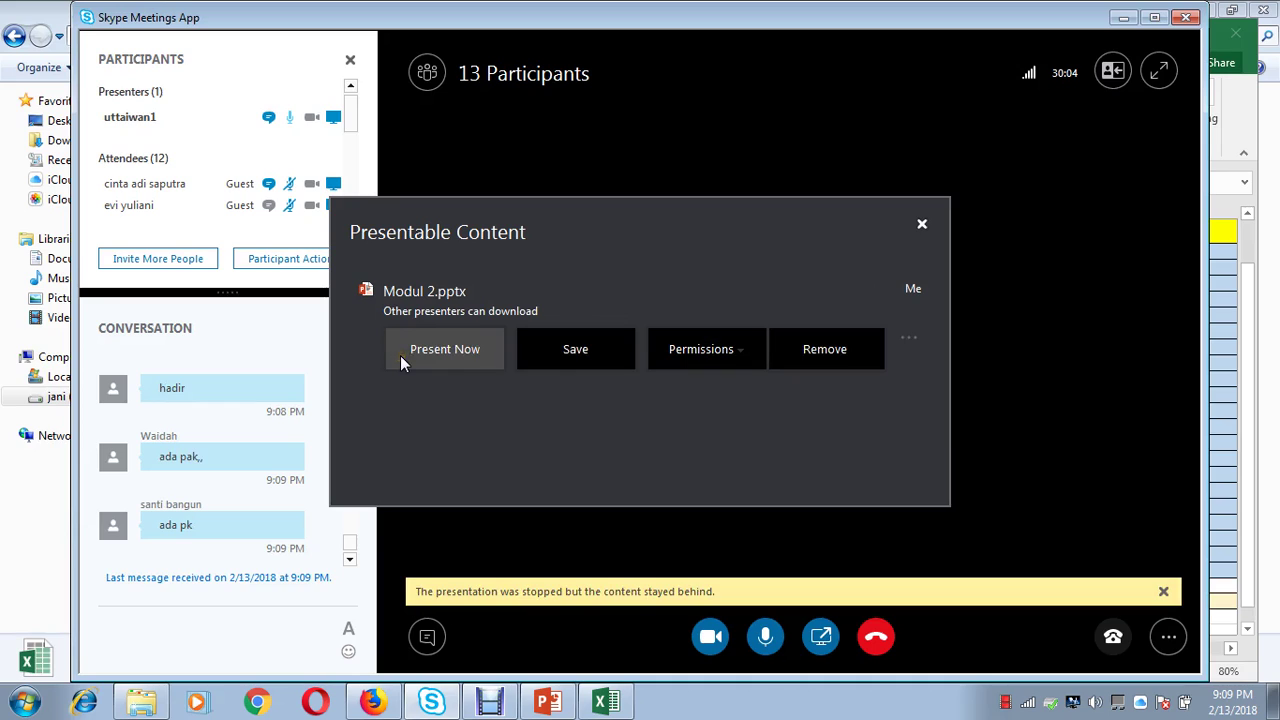
Present Modul 2.pptx in the meeting and agree to view only the securely delivered webpage content.
click(432, 352)
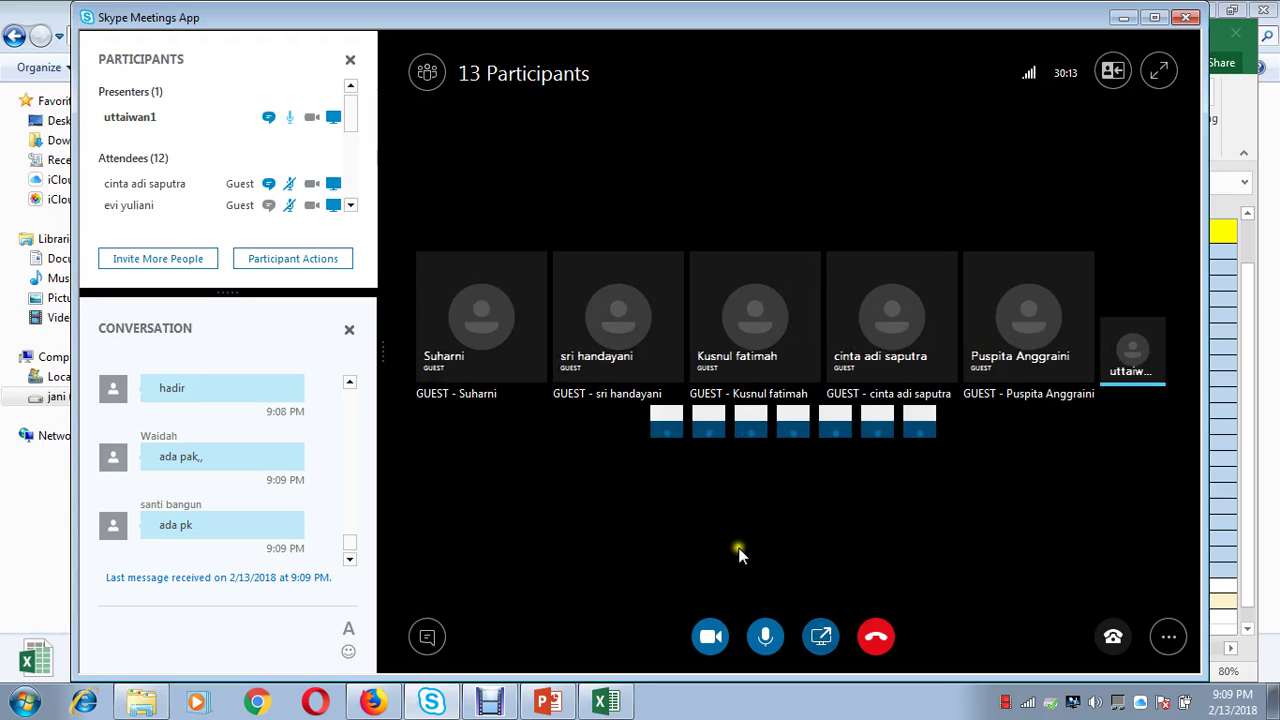
click(821, 640)
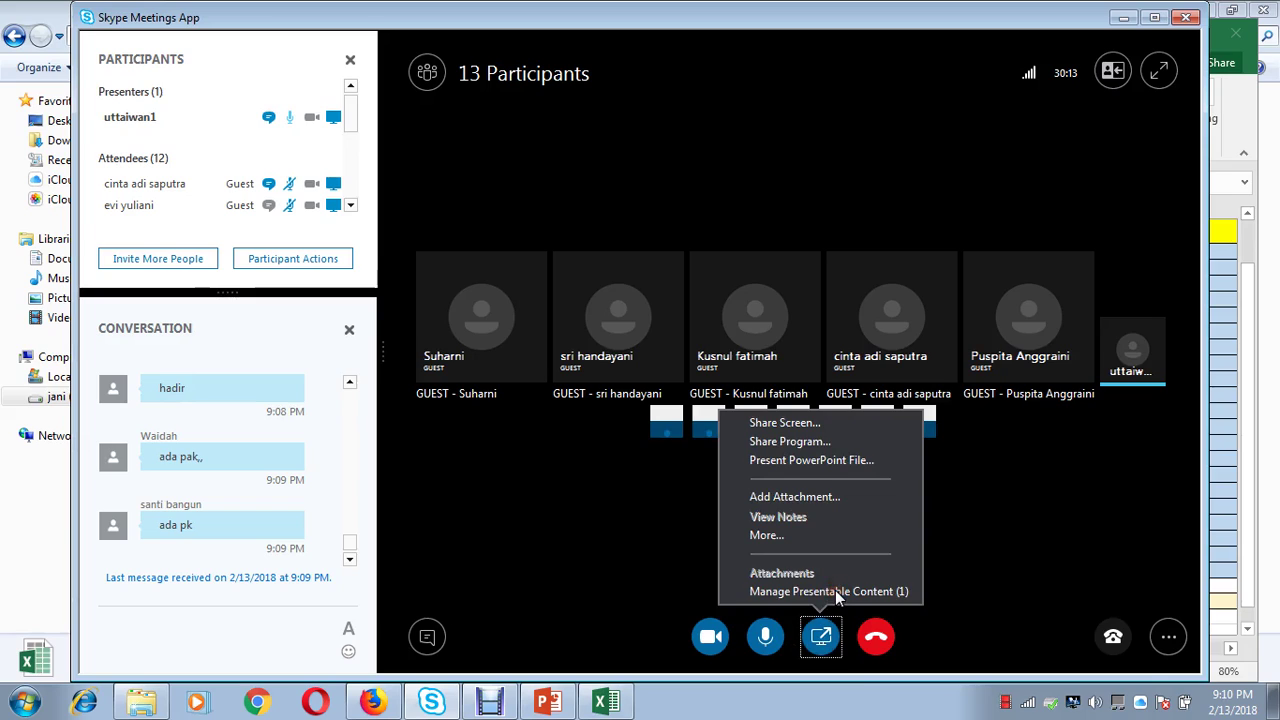
click(835, 591)
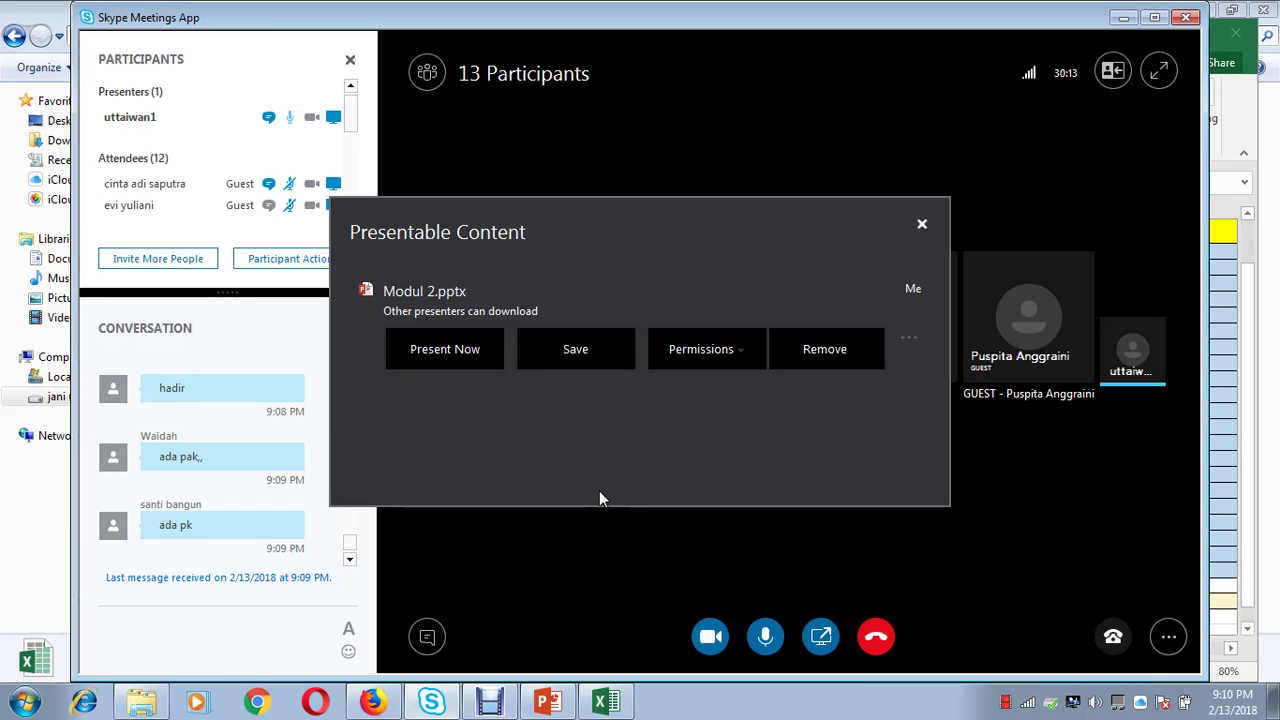
click(444, 349)
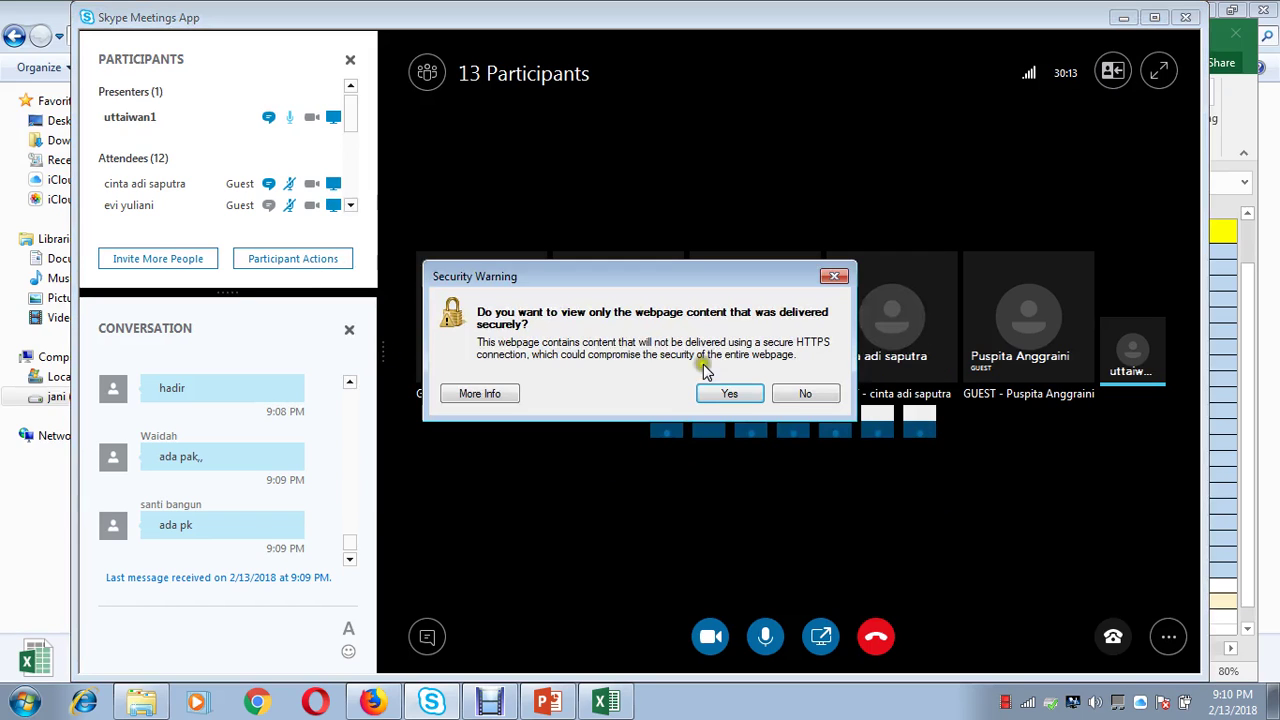
click(733, 393)
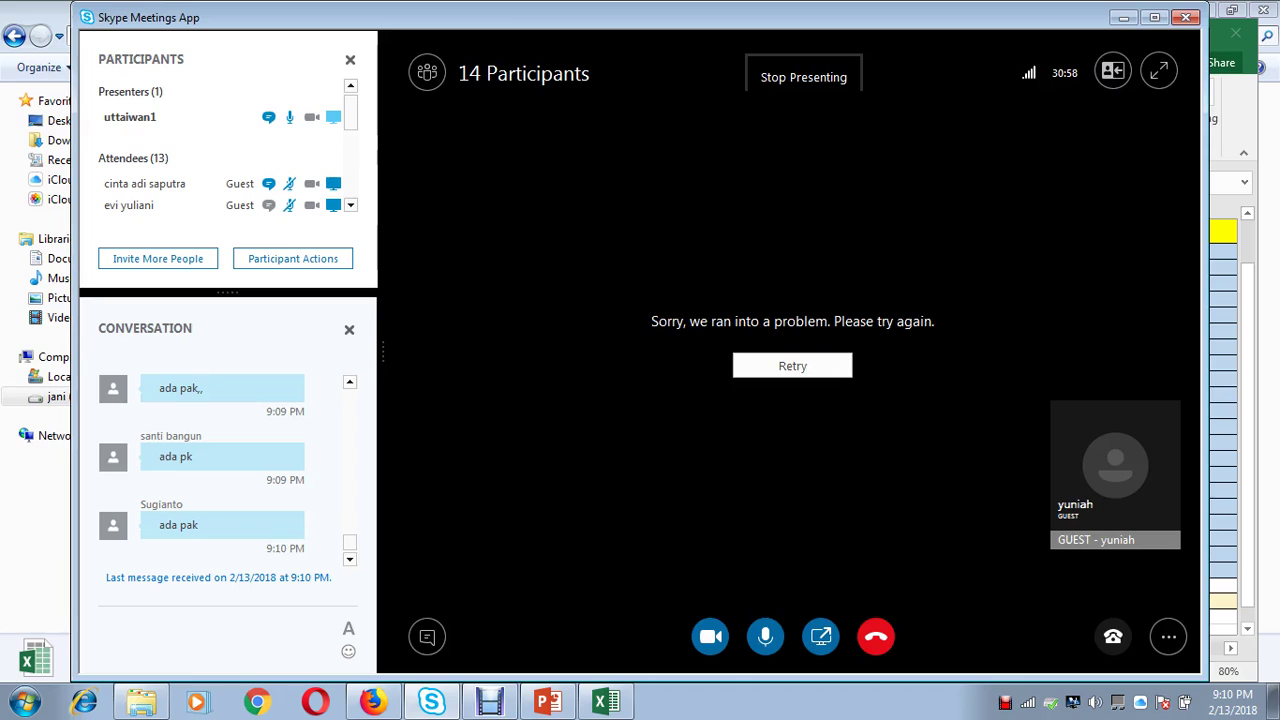
Set the permissions of the presentable file Modul 2.pptx to Everyone and close the presentable content list.
click(821, 638)
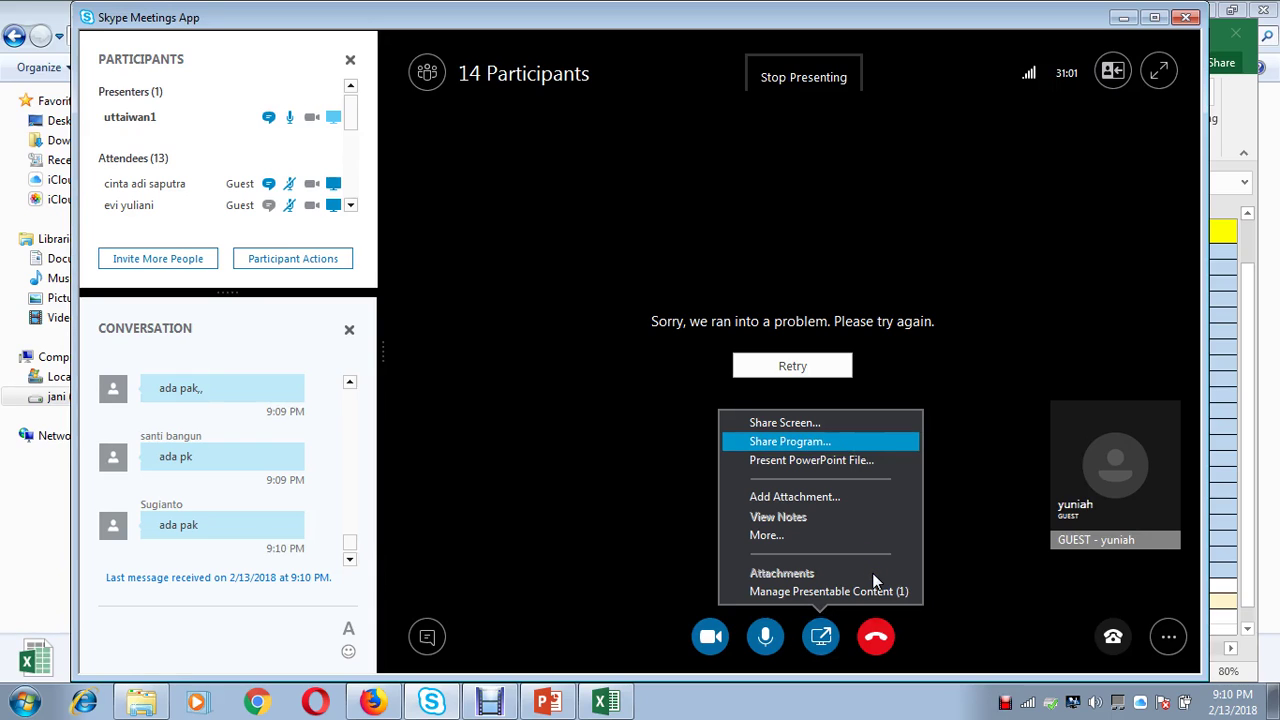
click(858, 592)
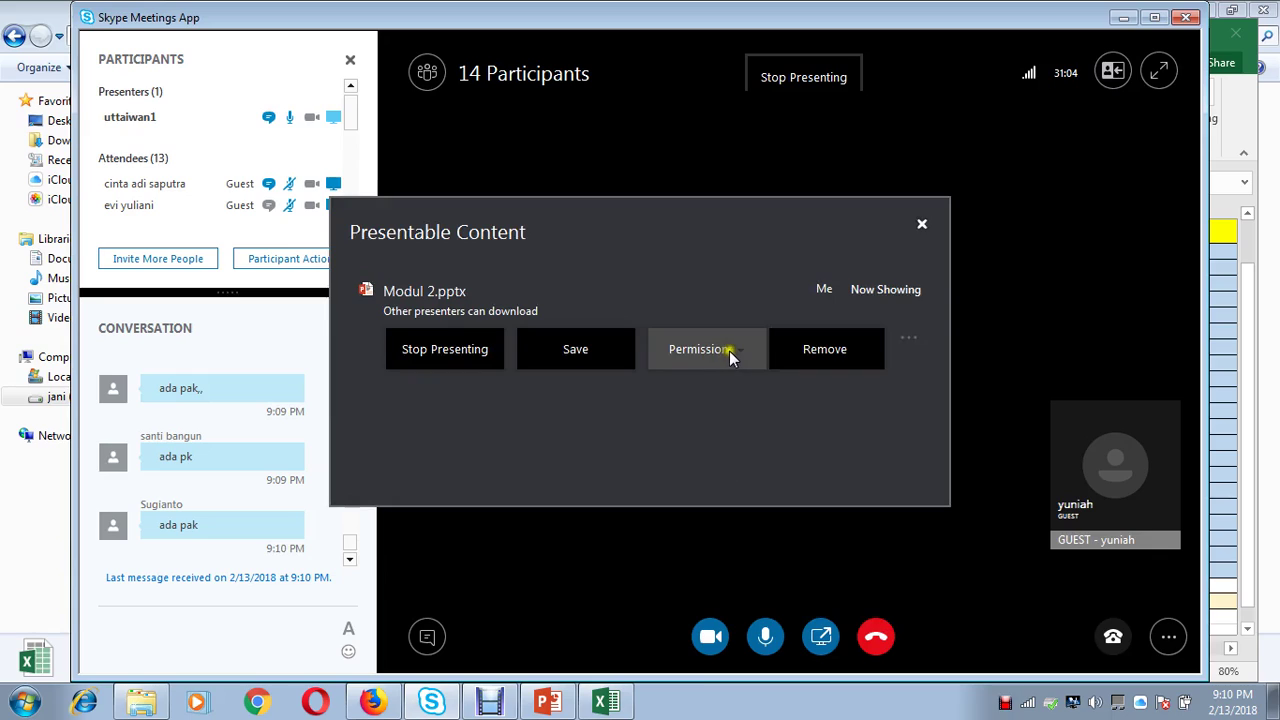
click(730, 351)
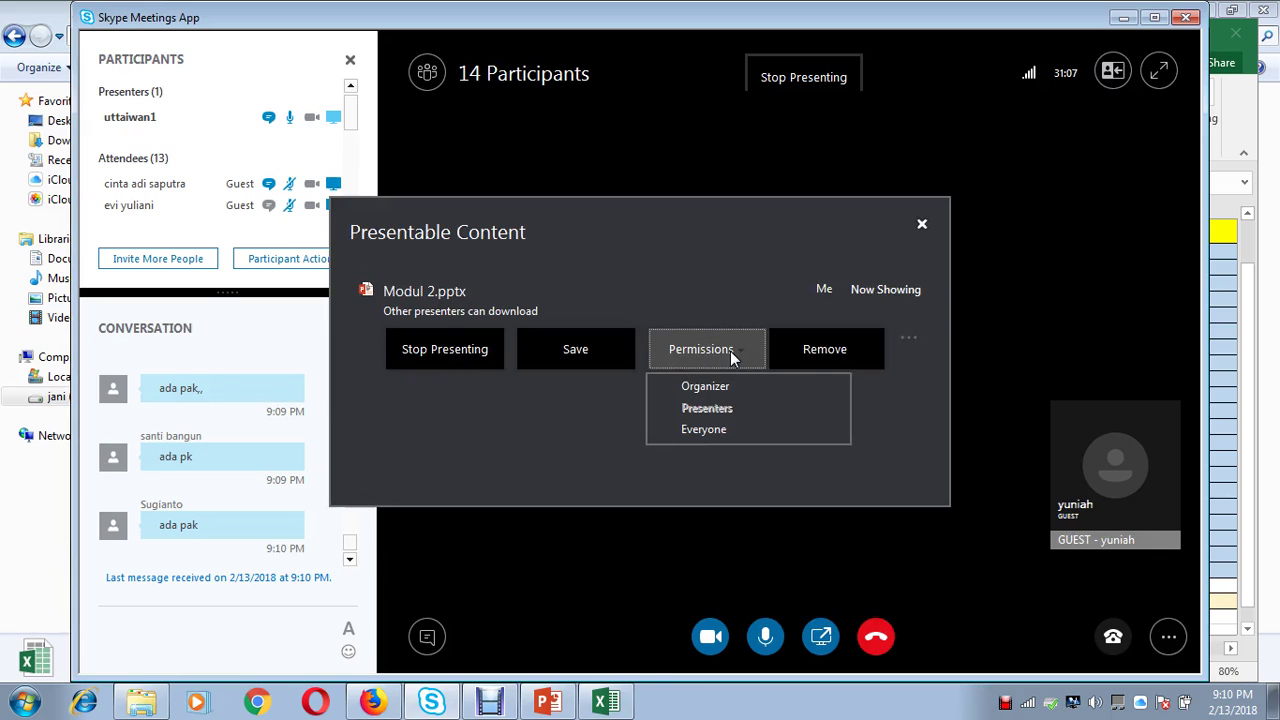
click(702, 430)
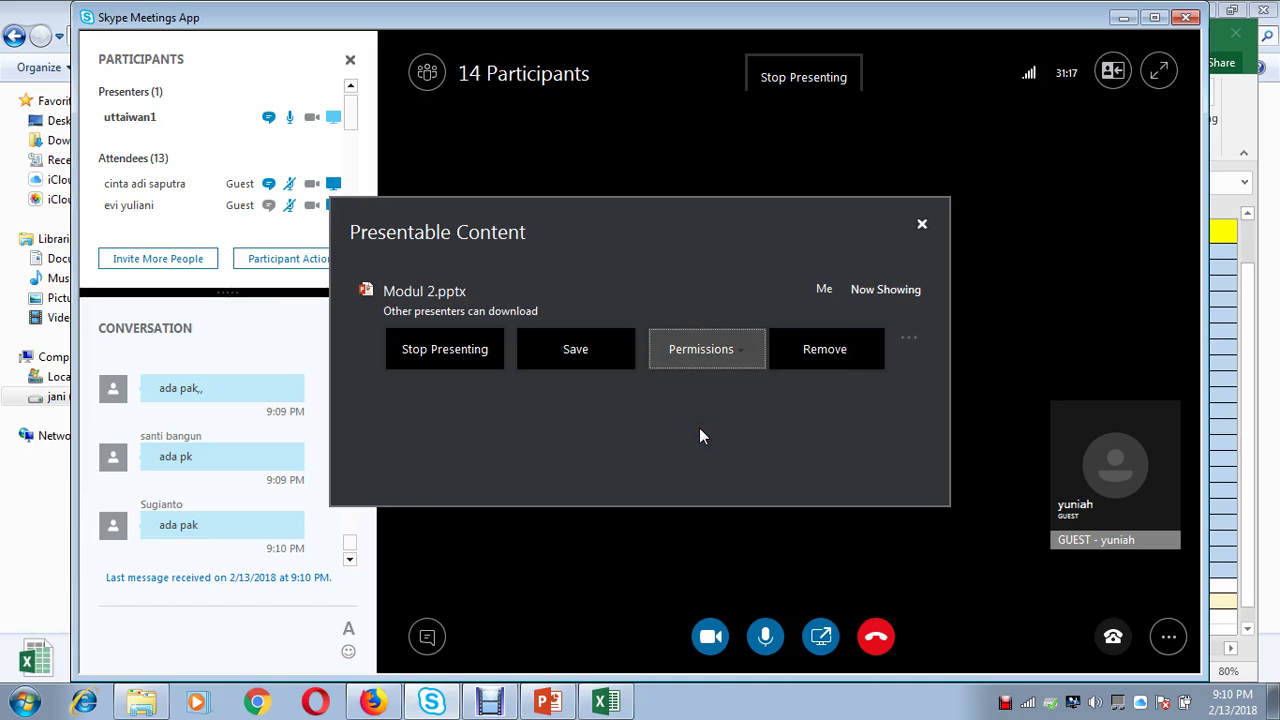
click(922, 226)
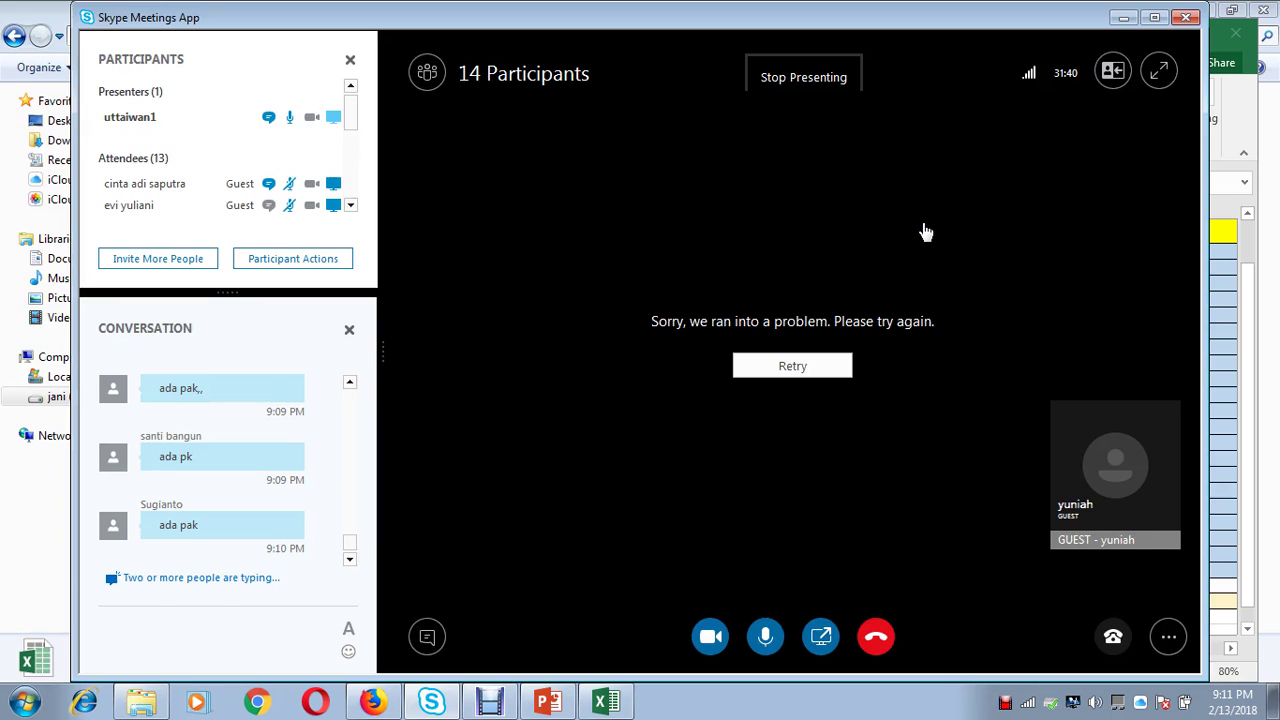
Switch to the Modul 2 presentation in PowerPoint and minimise the Debut Video Capture window covering it.
click(549, 702)
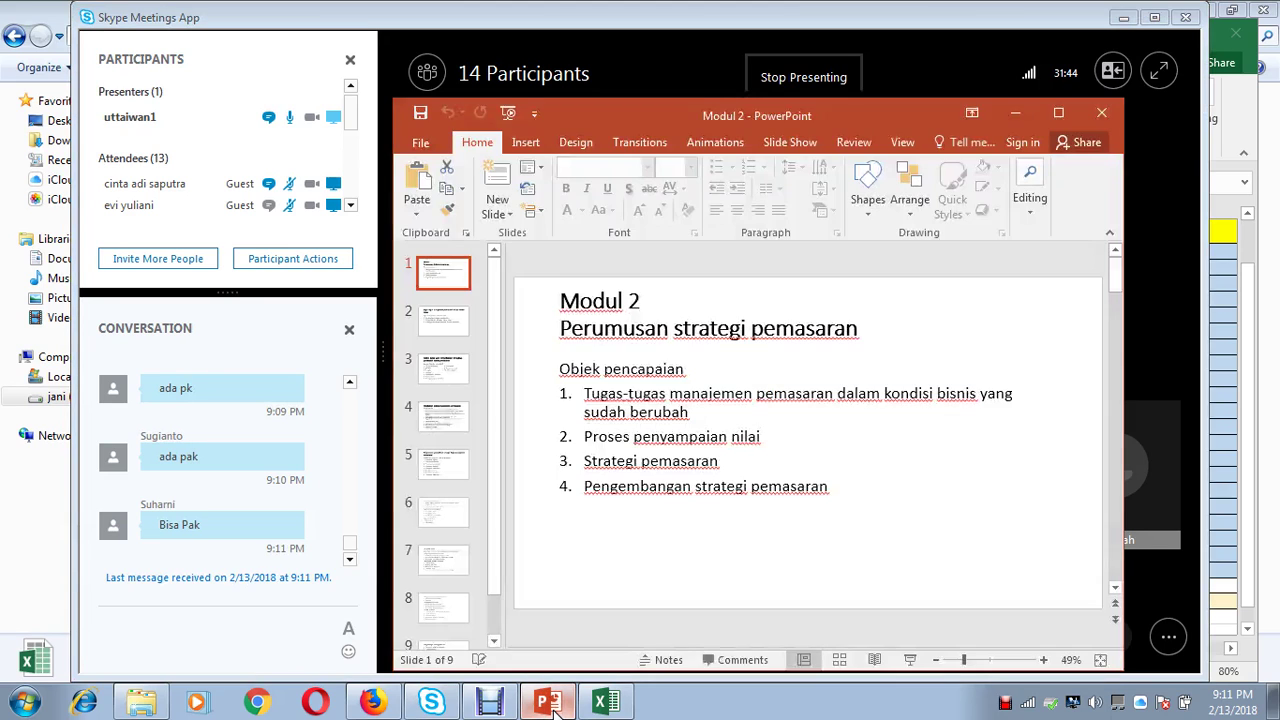
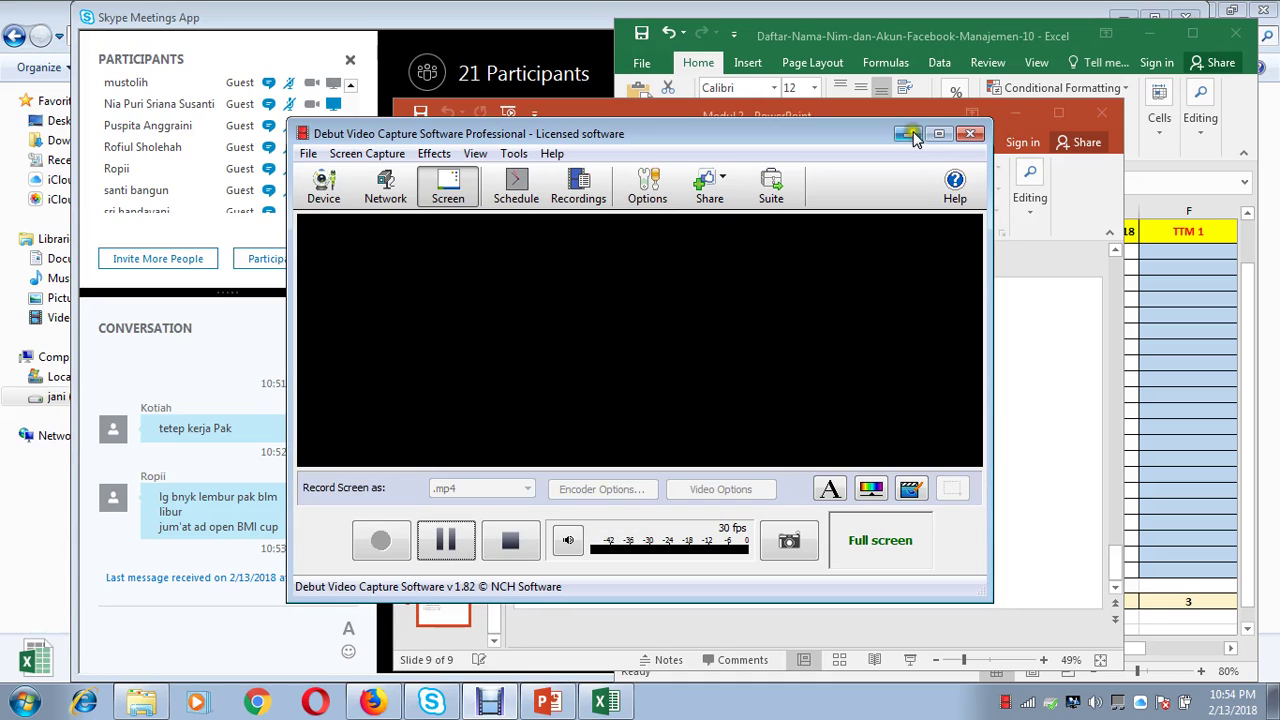
click(904, 134)
click(937, 340)
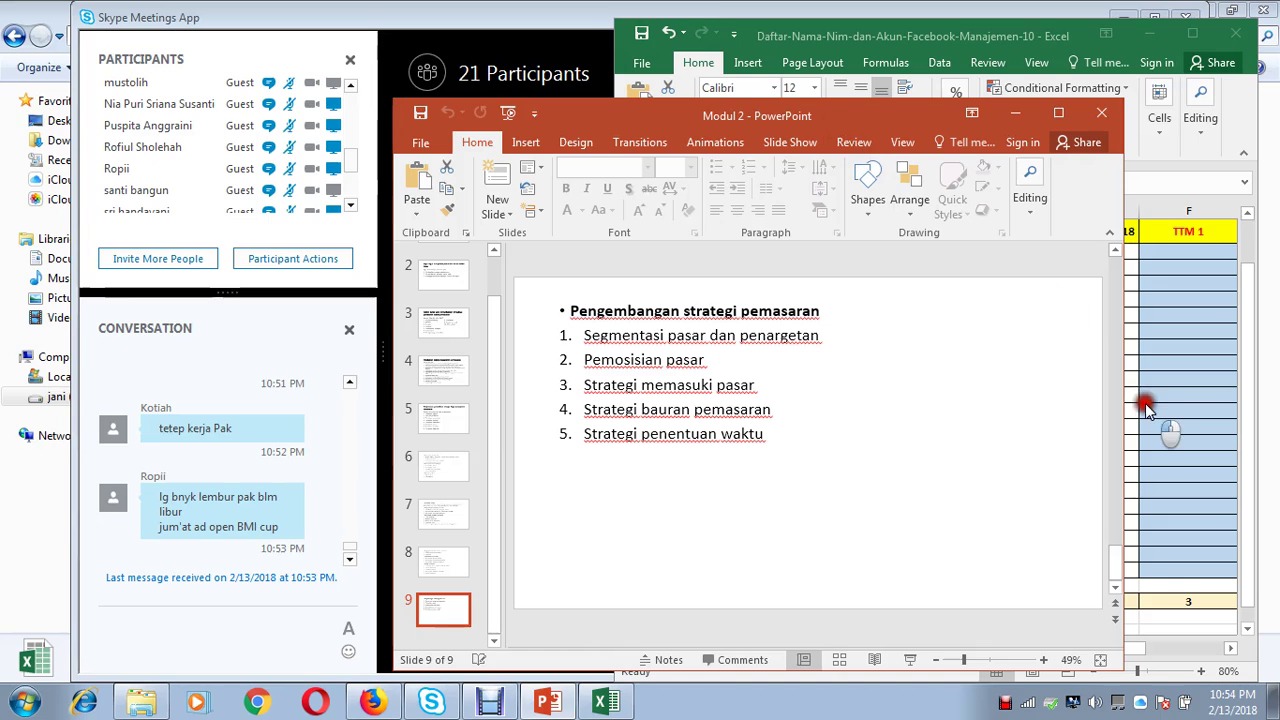
Return to the Excel attendance sheet and mark students no. 2 and 4 as "hadir" in cells E6 and E8.
click(1245, 120)
drag(1246, 282, 1248, 254)
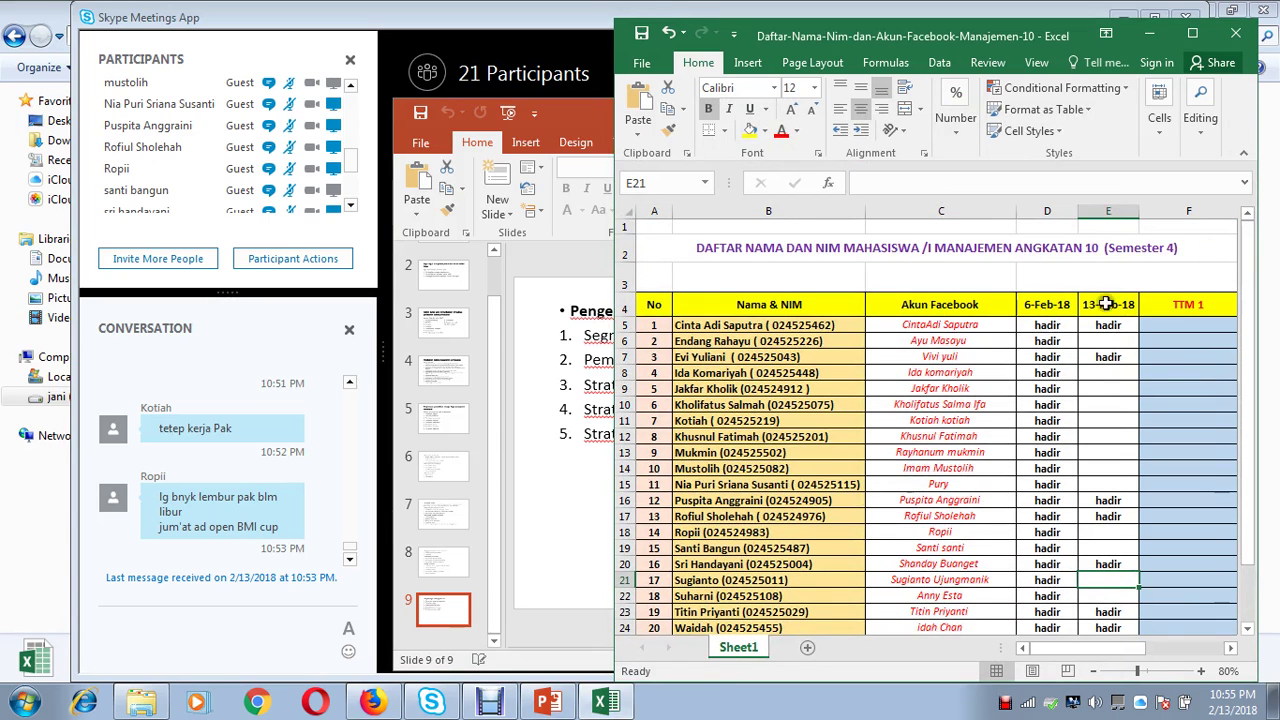
click(1104, 341)
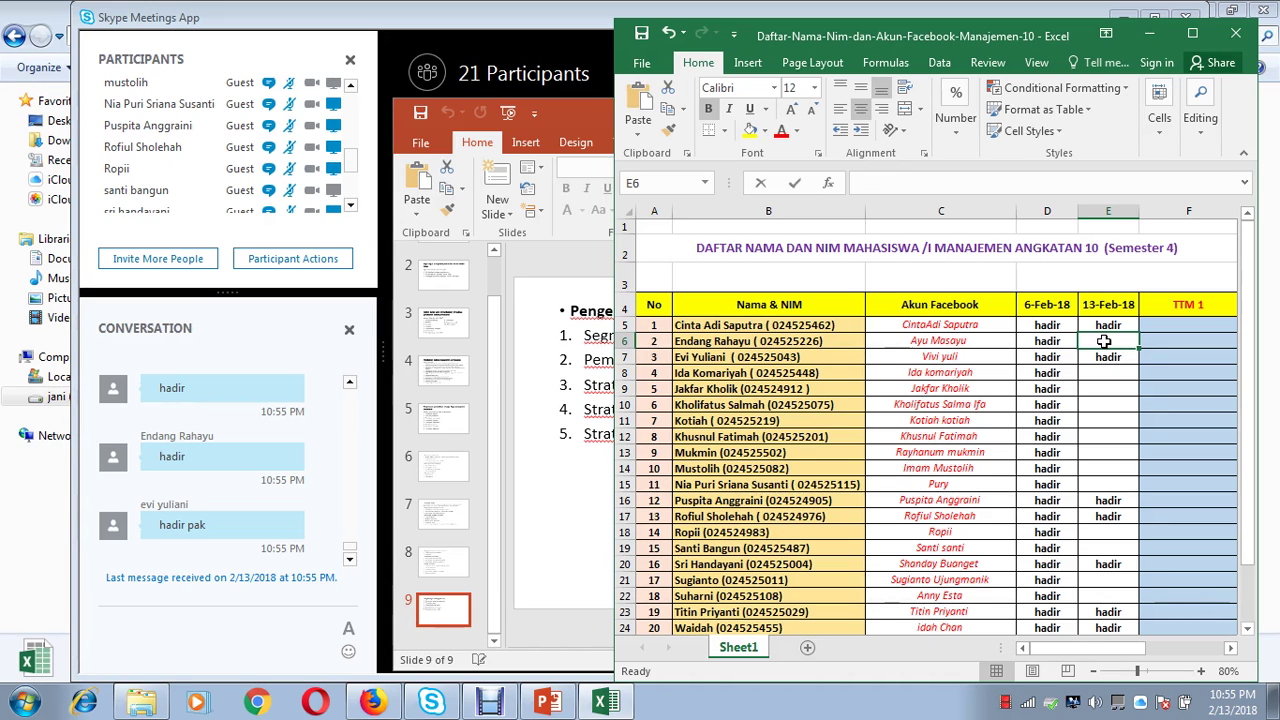
text(hadir)
key(Return)
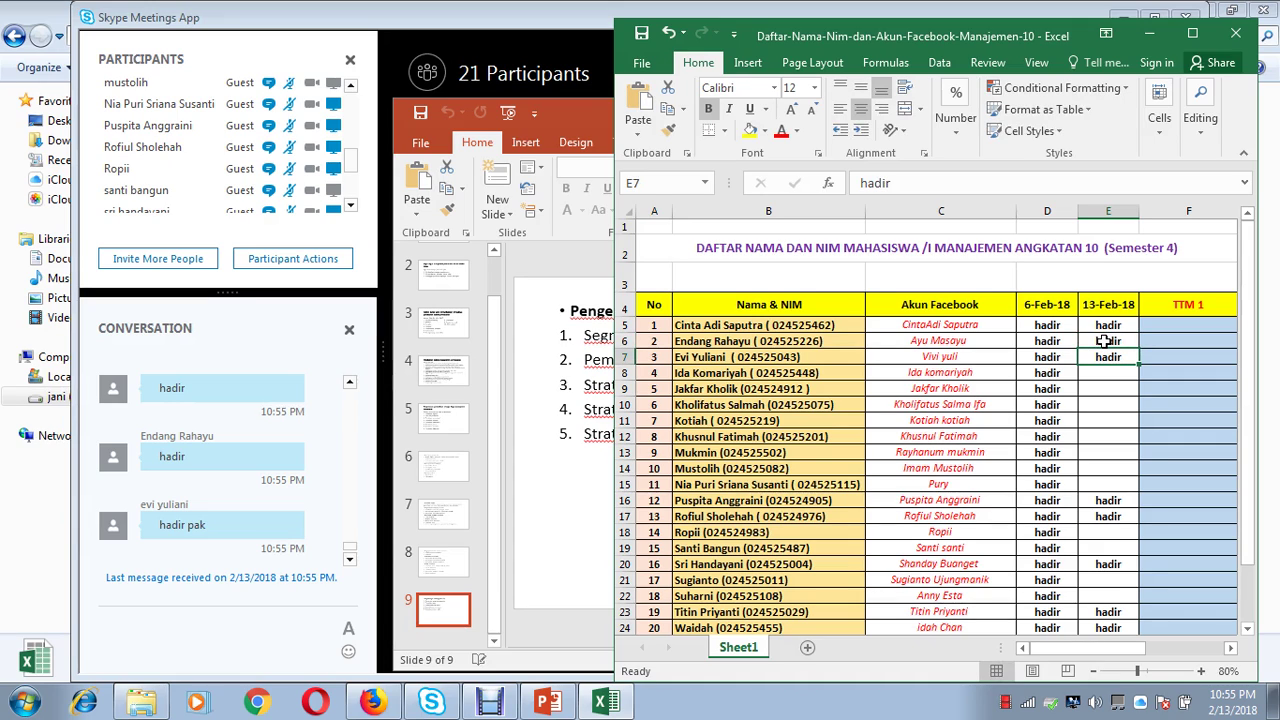
key(Return)
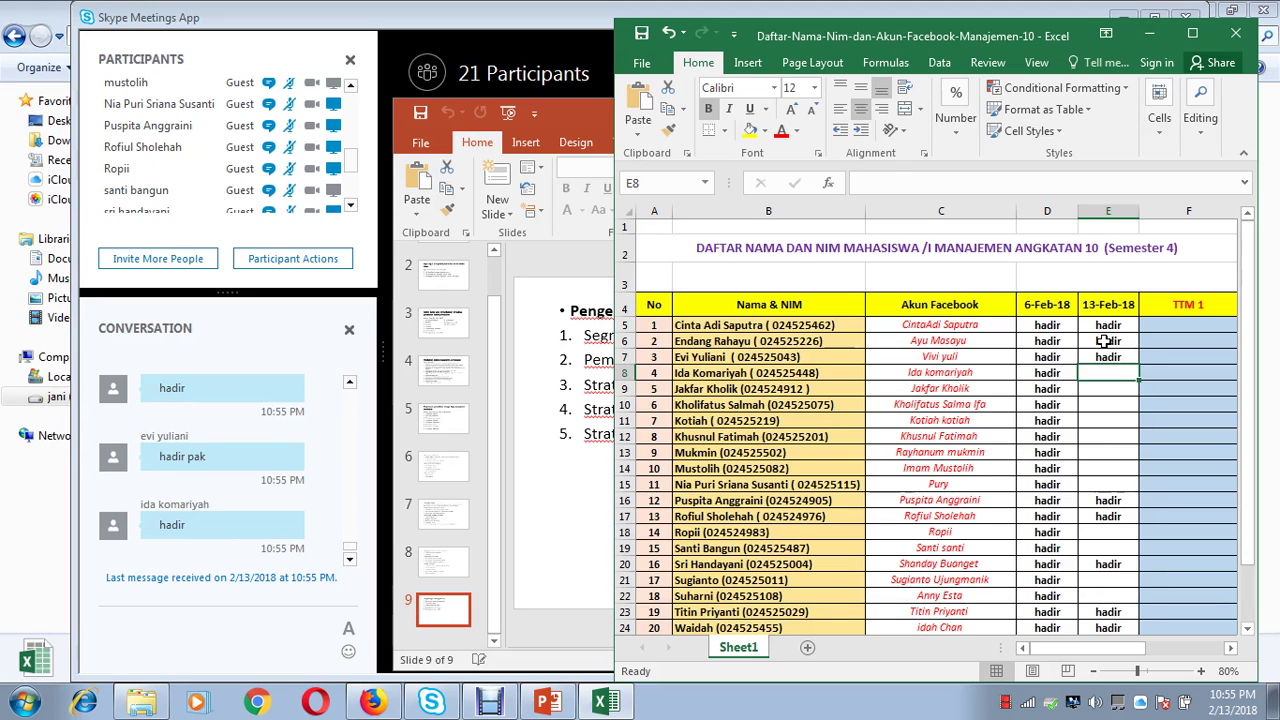
text(hadir)
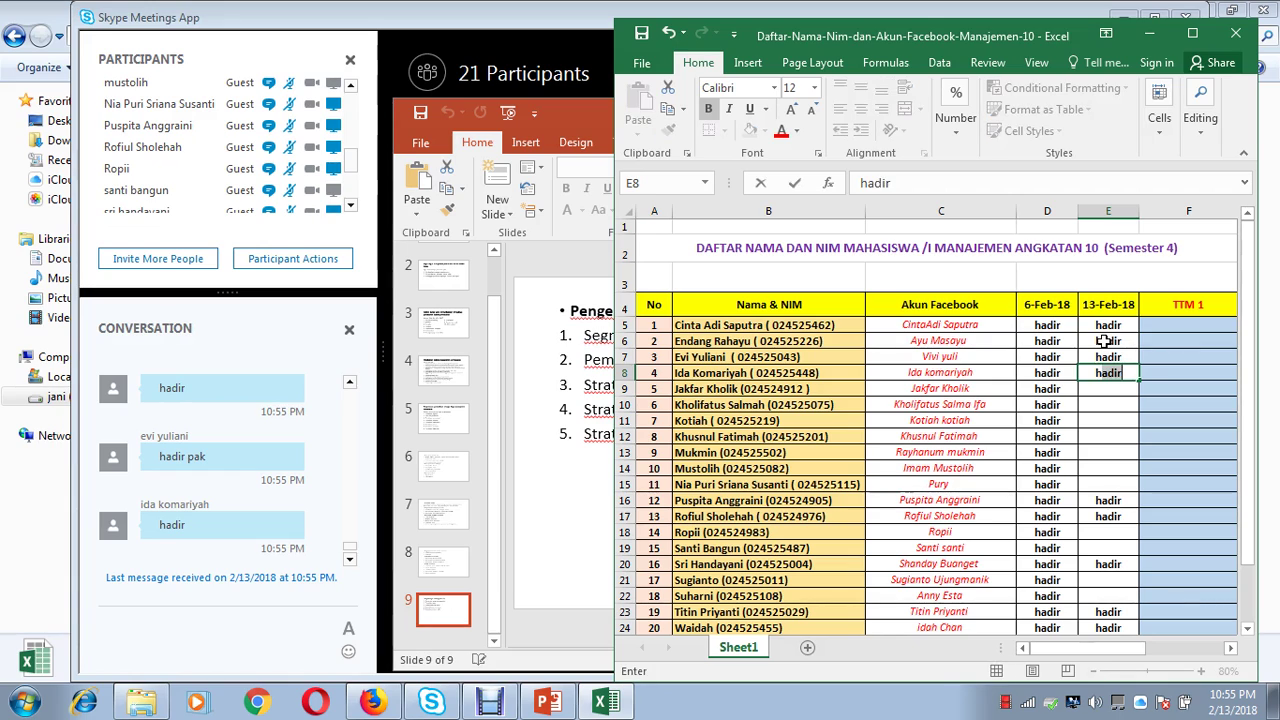
key(Return)
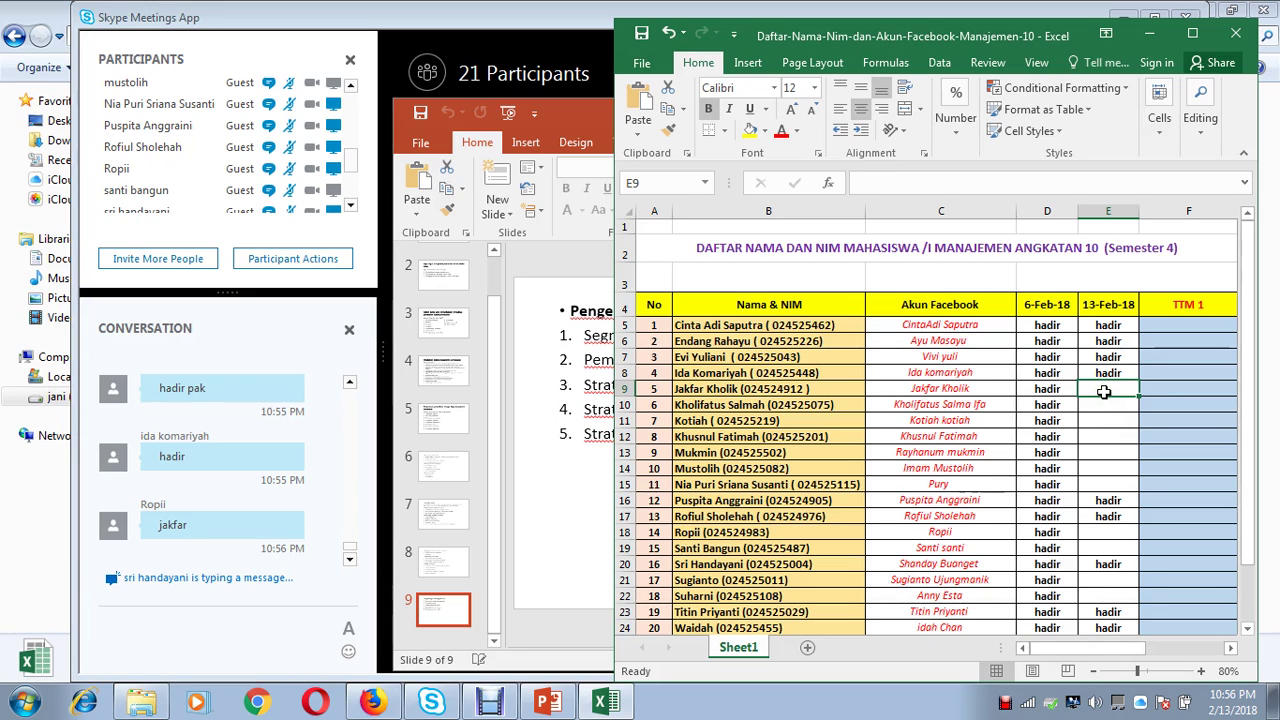
Mark student no. 5 as "tidak hadir" in cell E9 of the 13-Feb-18 column.
text(tid)
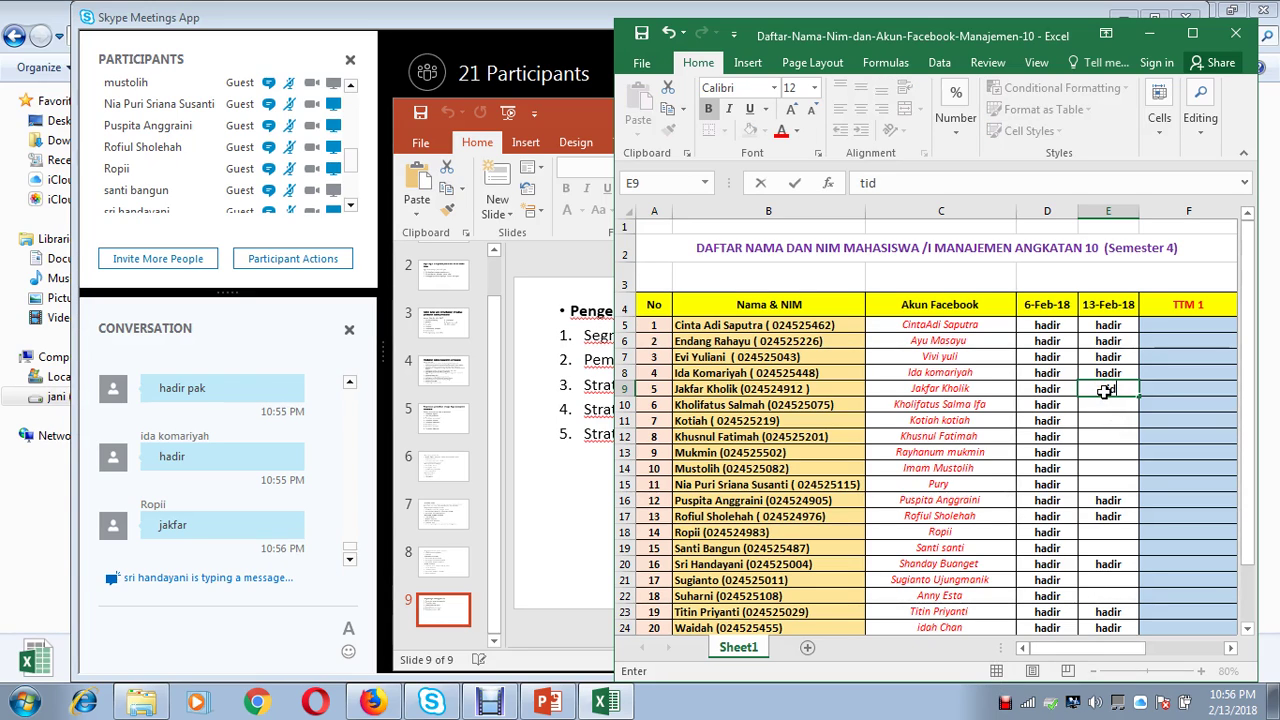
text(ak hadir)
key(BackSpace)
key(BackSpace)
key(BackSpace)
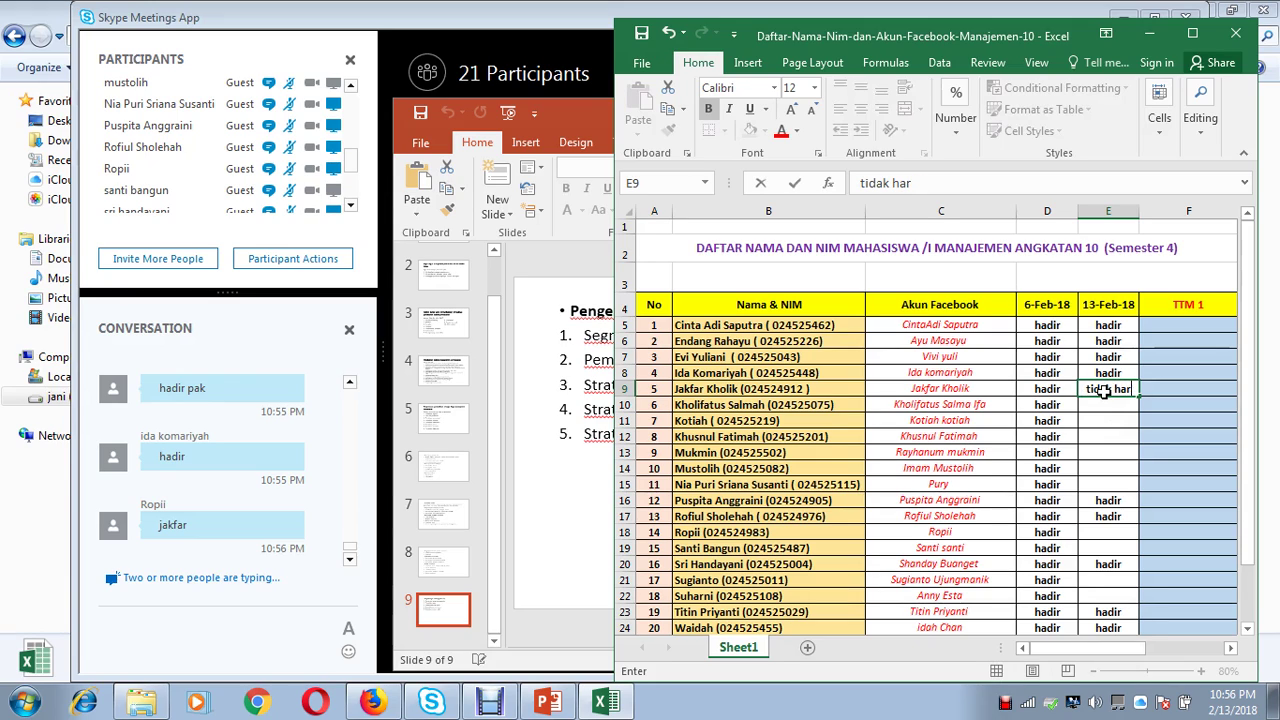
text(dir)
key(Return)
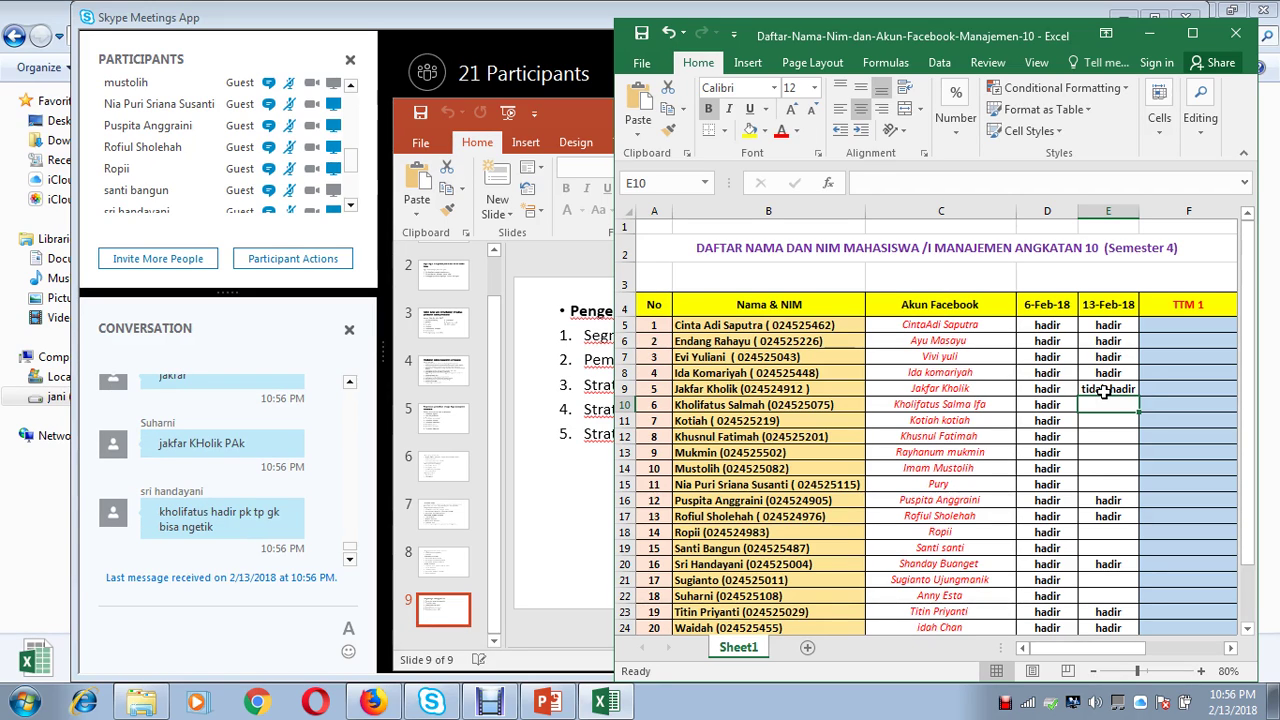
Mark students no. 6, 7 and 8 as "hadir" in cells E10 to E12 of the 13-Feb-18 column.
text(hadir)
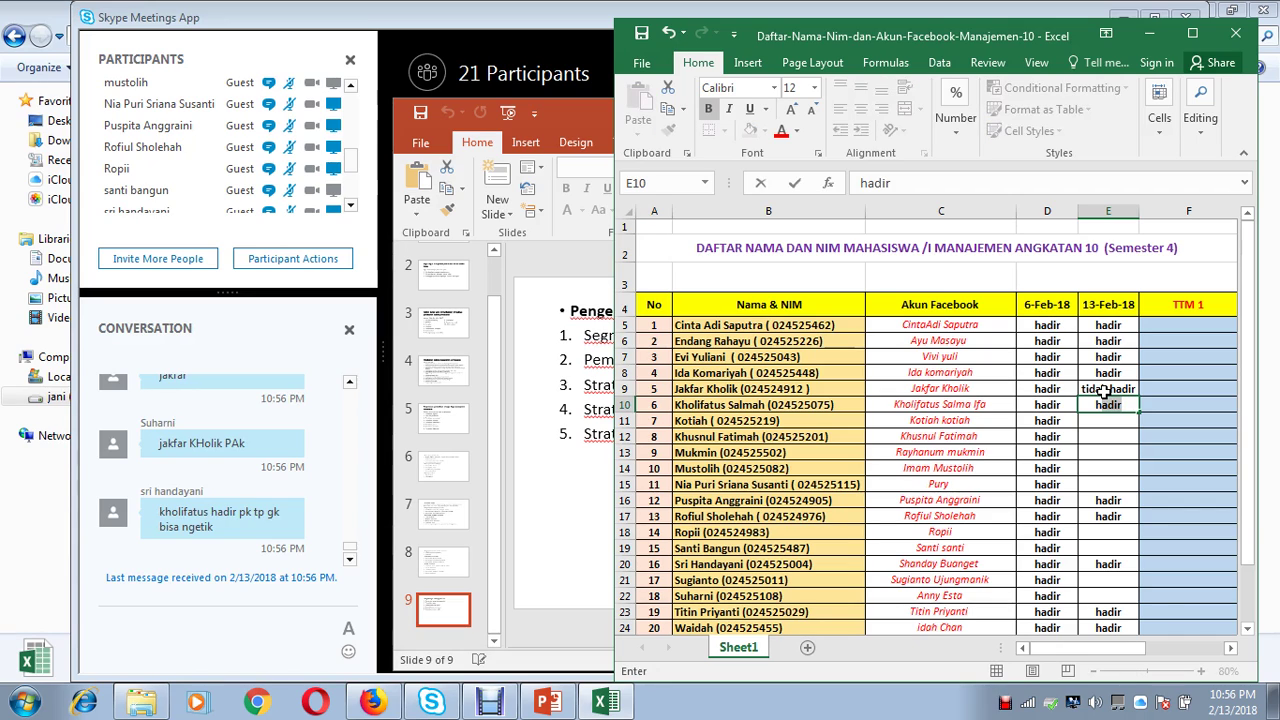
key(Return)
text(hadir)
key(Return)
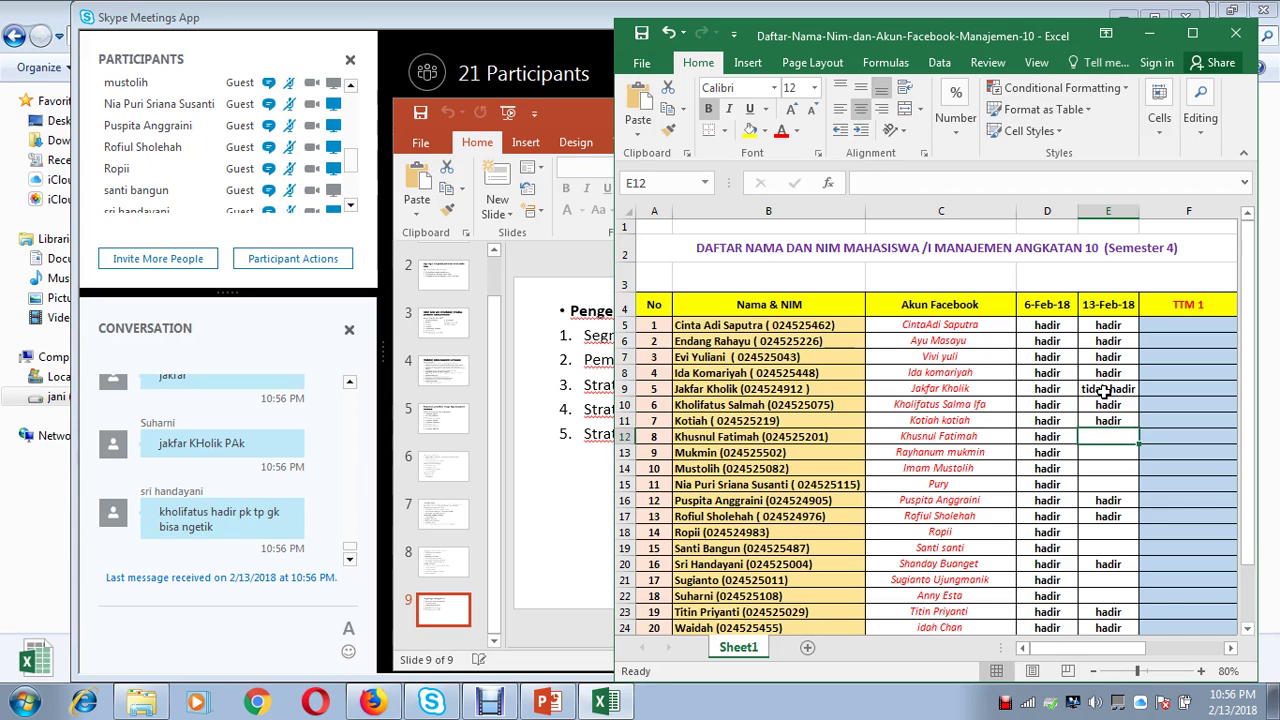
text(hadir)
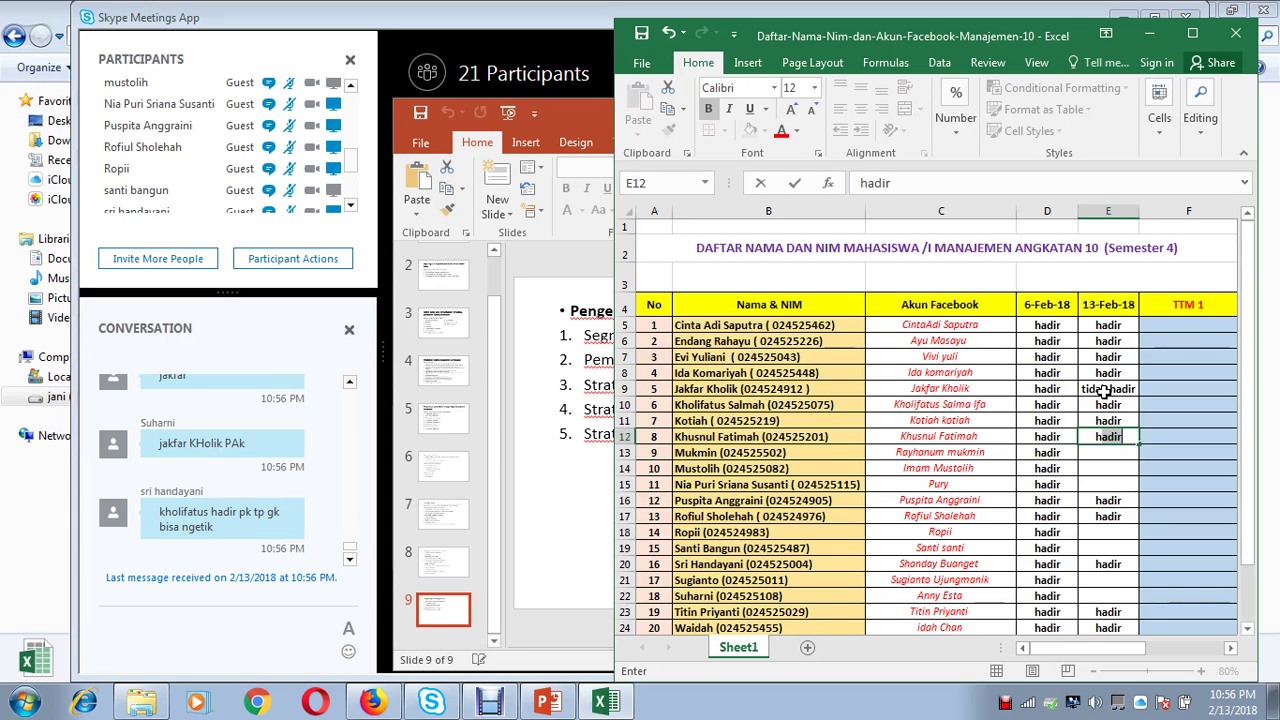
key(ctrl+Return)
key(Return)
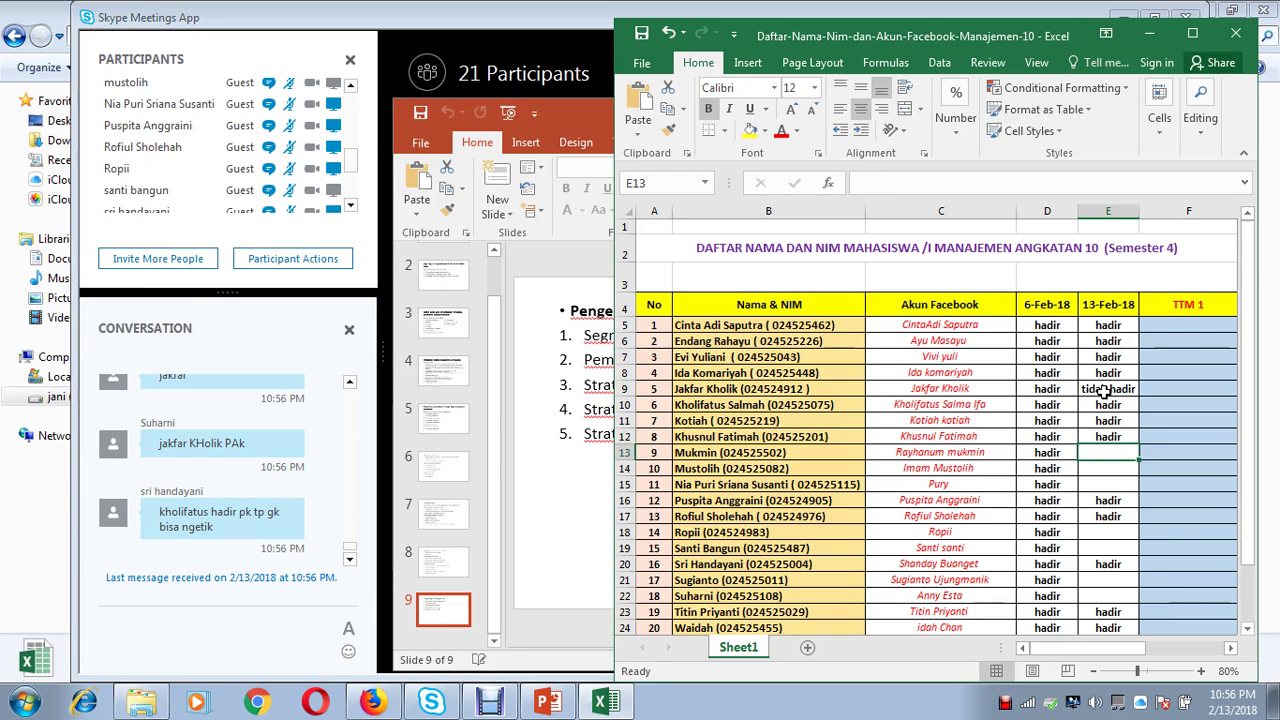
Record "hadir" for students no. 9, 10 and 11 in cells E13 to E15.
text(hadir)
key(Return)
text(hadir)
key(Return)
text(hadir)
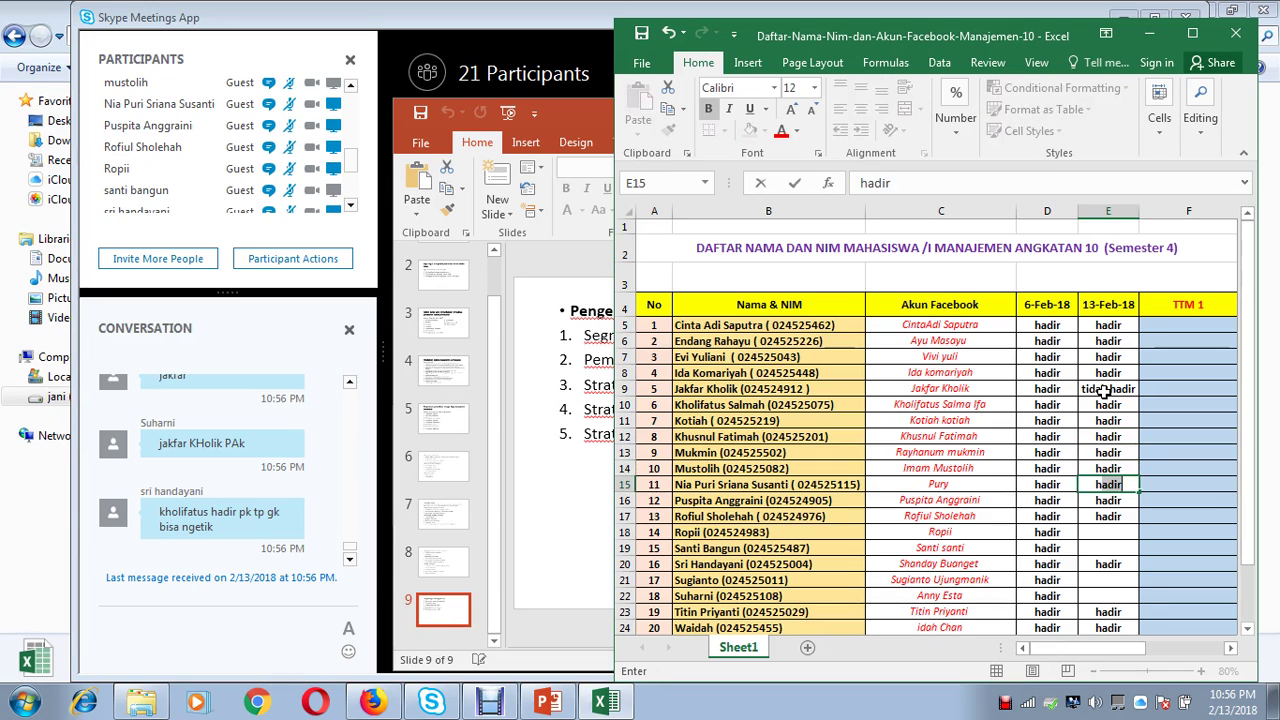
key(Escape)
Skip the already filled rows and mark students no. 14 and 15 as "hadir" in cells E18 and E19.
key(Down)
key(Down)
key(Down)
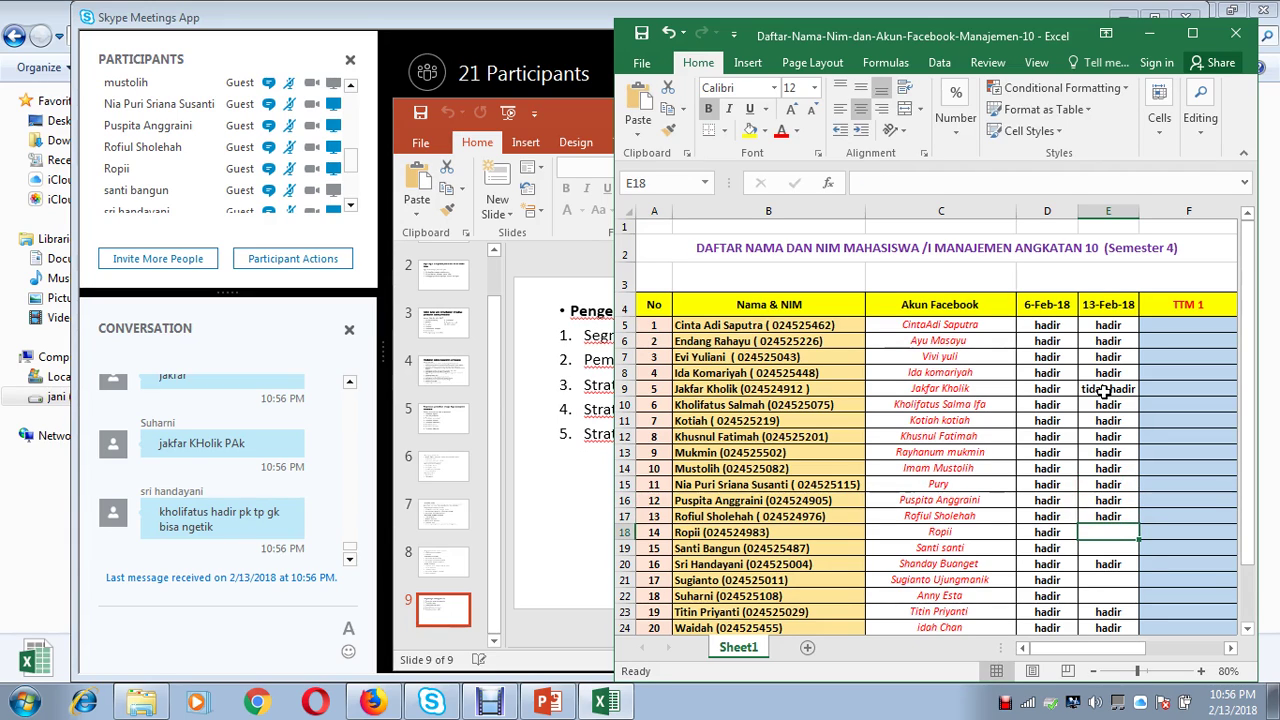
text(hadir)
key(Return)
text(hadir)
key(Return)
key(Return)
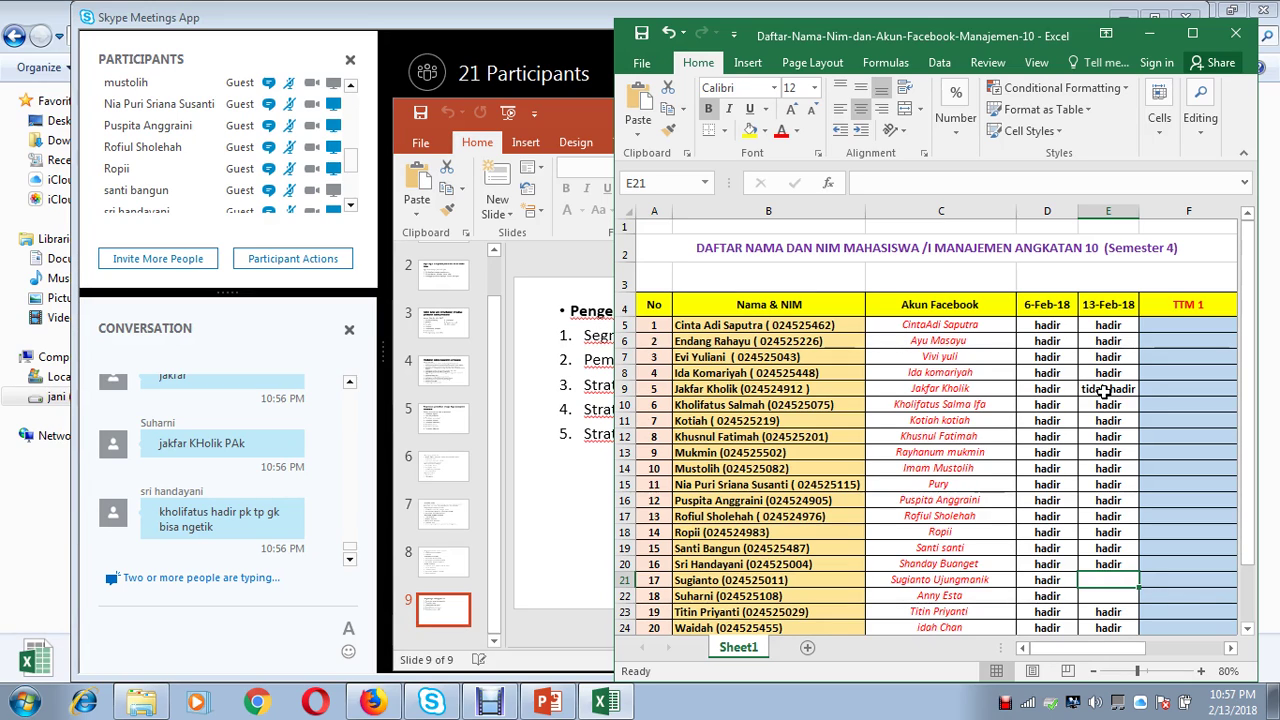
Mark students no. 17 and 18 as "hadir" in cells E21 and E22.
text(hadir)
key(Return)
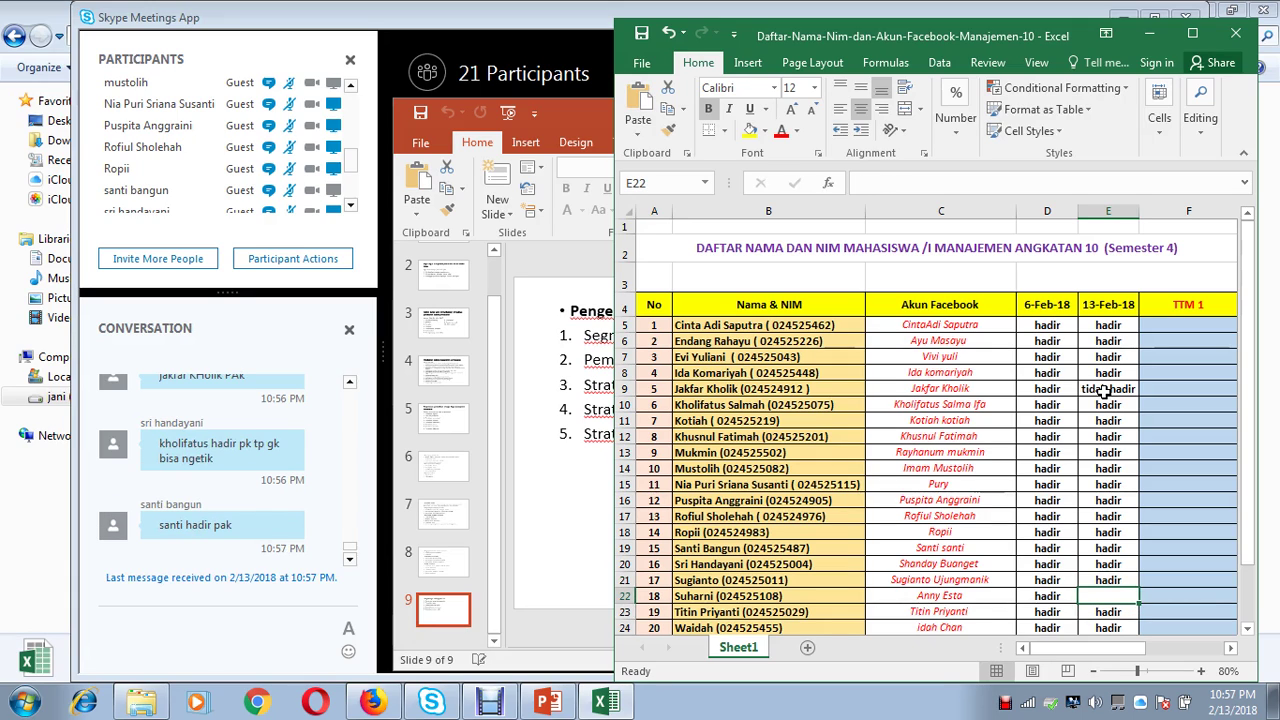
text(hadir)
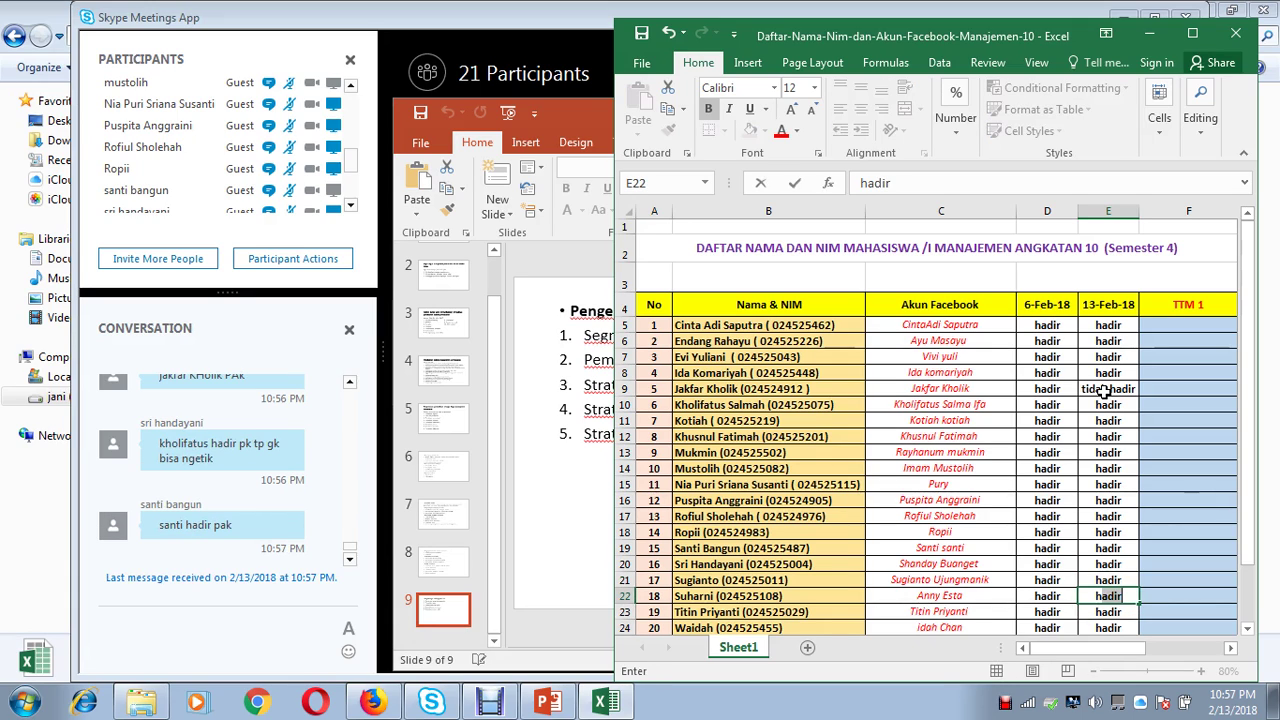
key(Return)
Enter "hadir" for the last student, no. 21, in cell E25 of the 13-Feb-18 column.
key(Down)
key(Down)
key(Down)
key(Up)
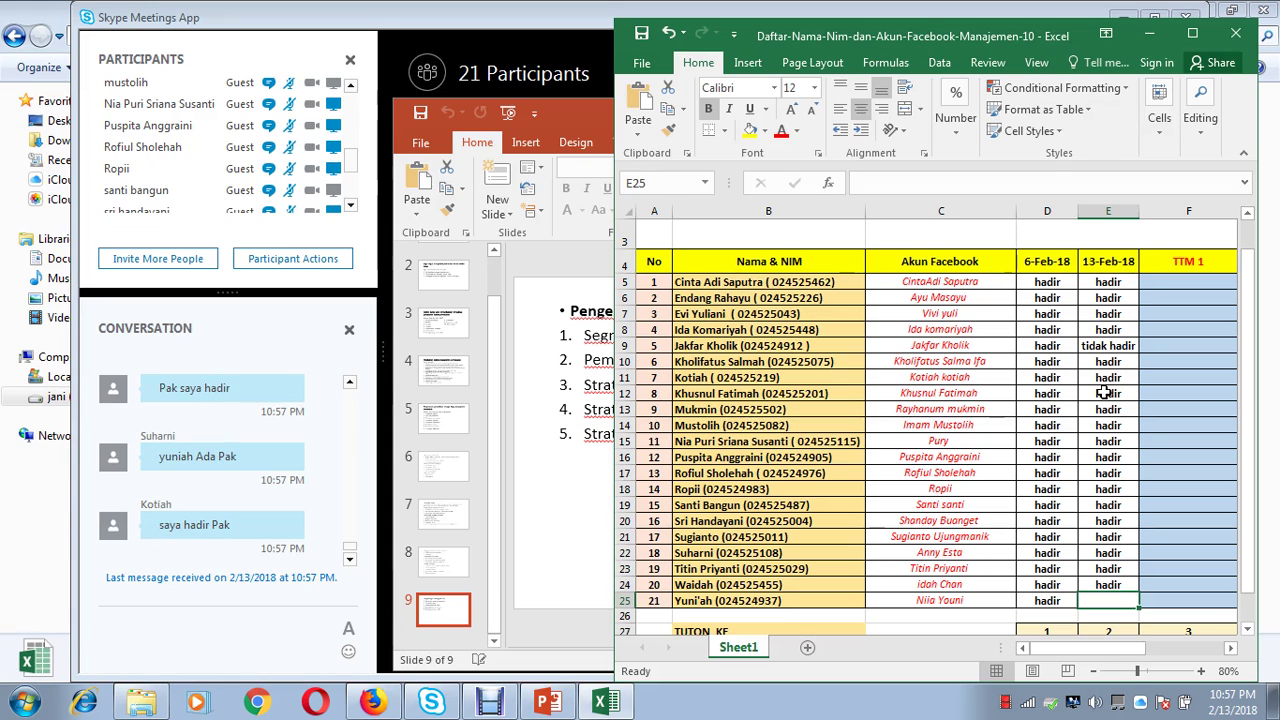
text(hadir)
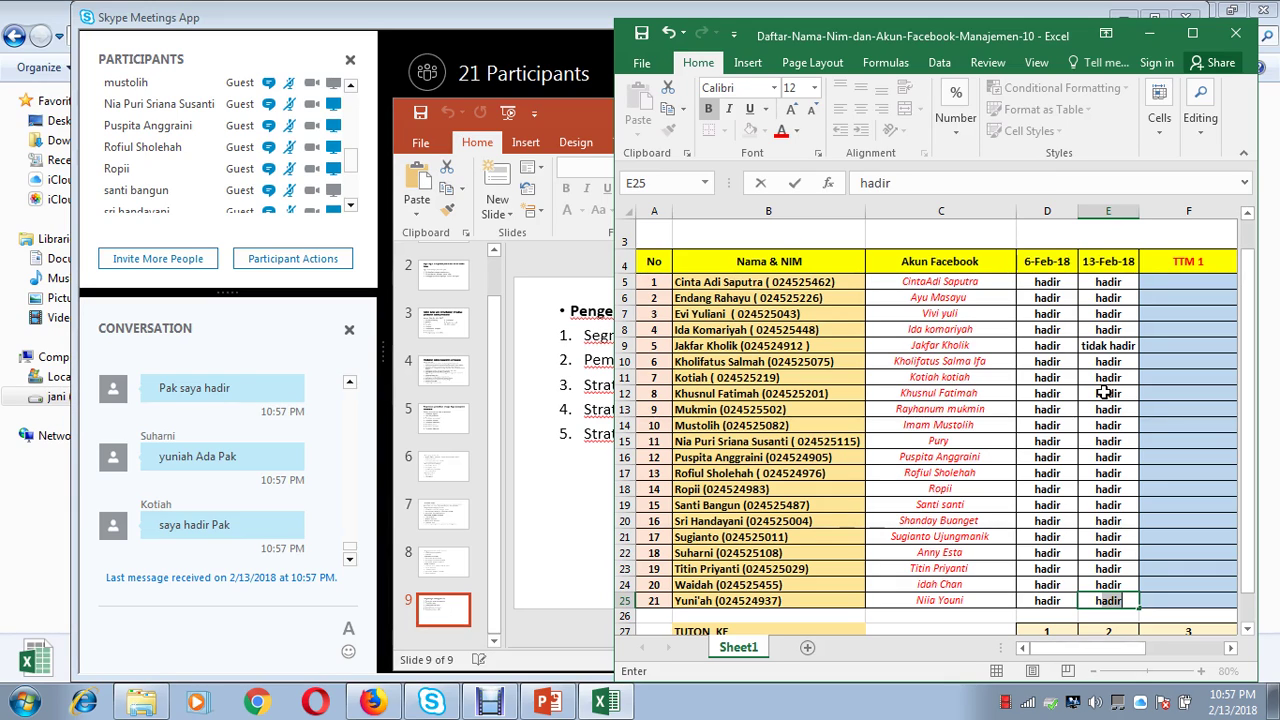
Briefly check the running recording in Debut Video Capture, return to Excel and close the attendance workbook, saving its changes.
click(490, 703)
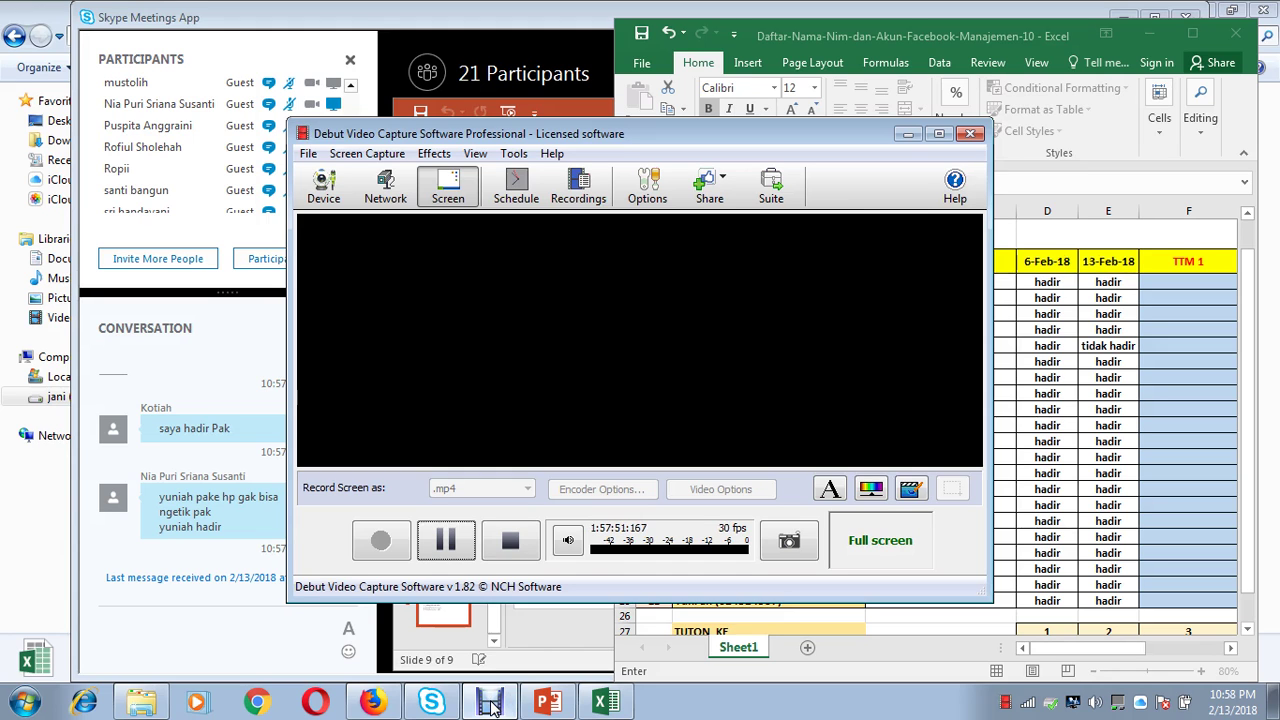
click(490, 704)
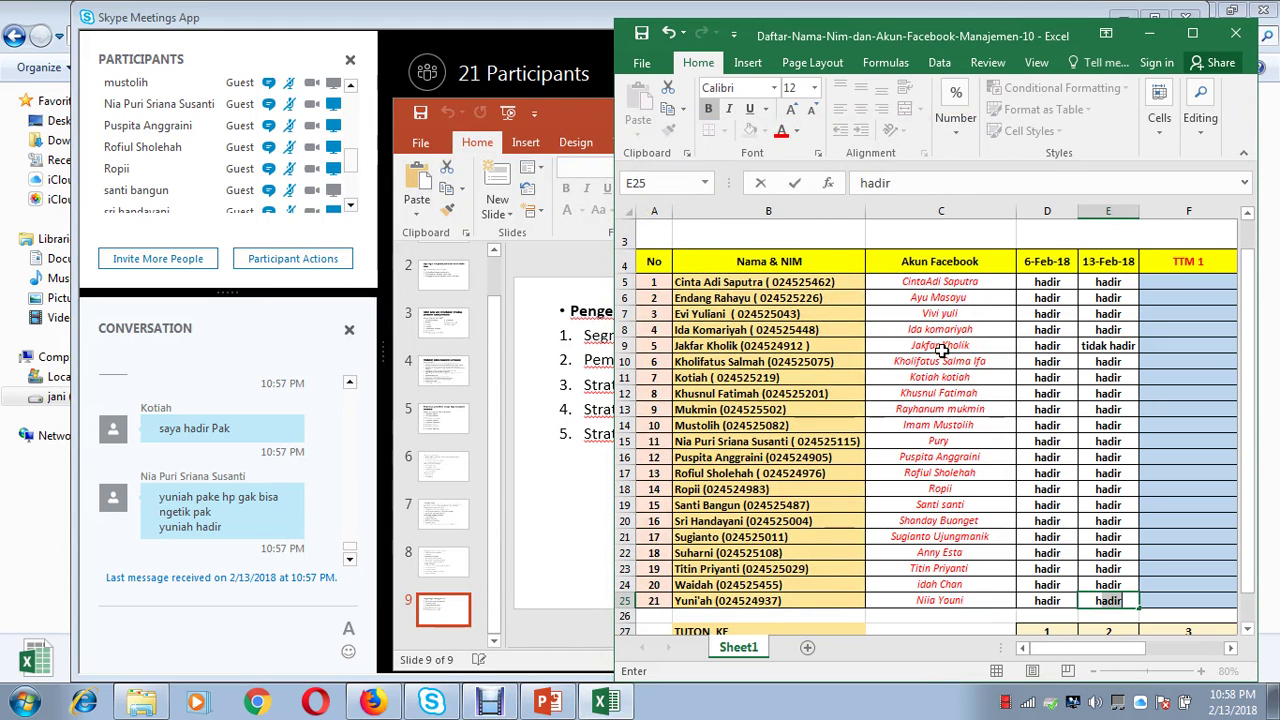
click(1236, 33)
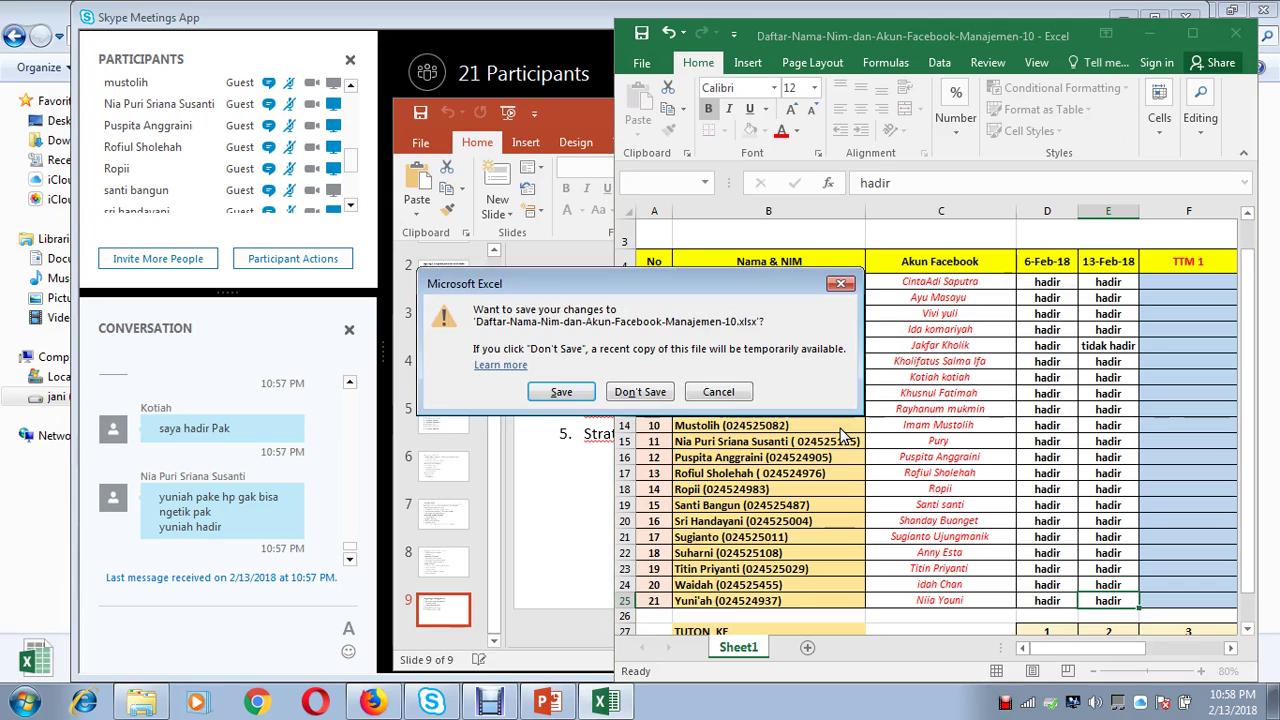
click(561, 392)
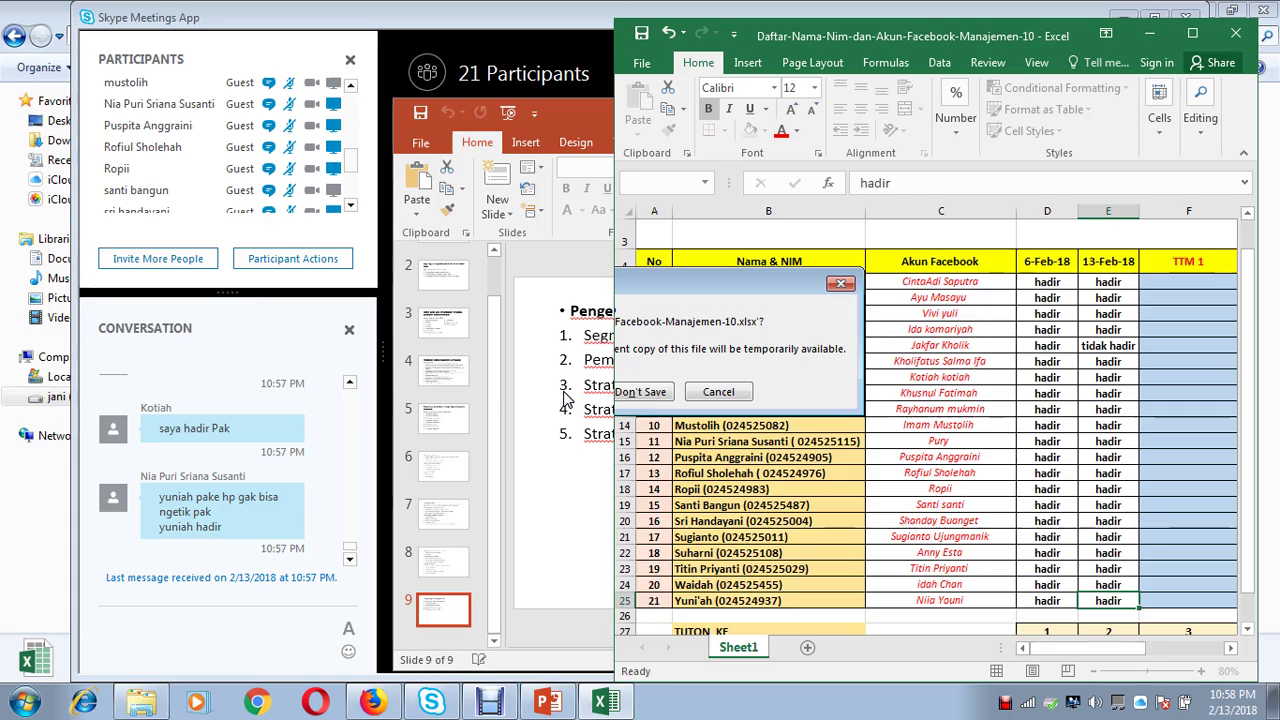